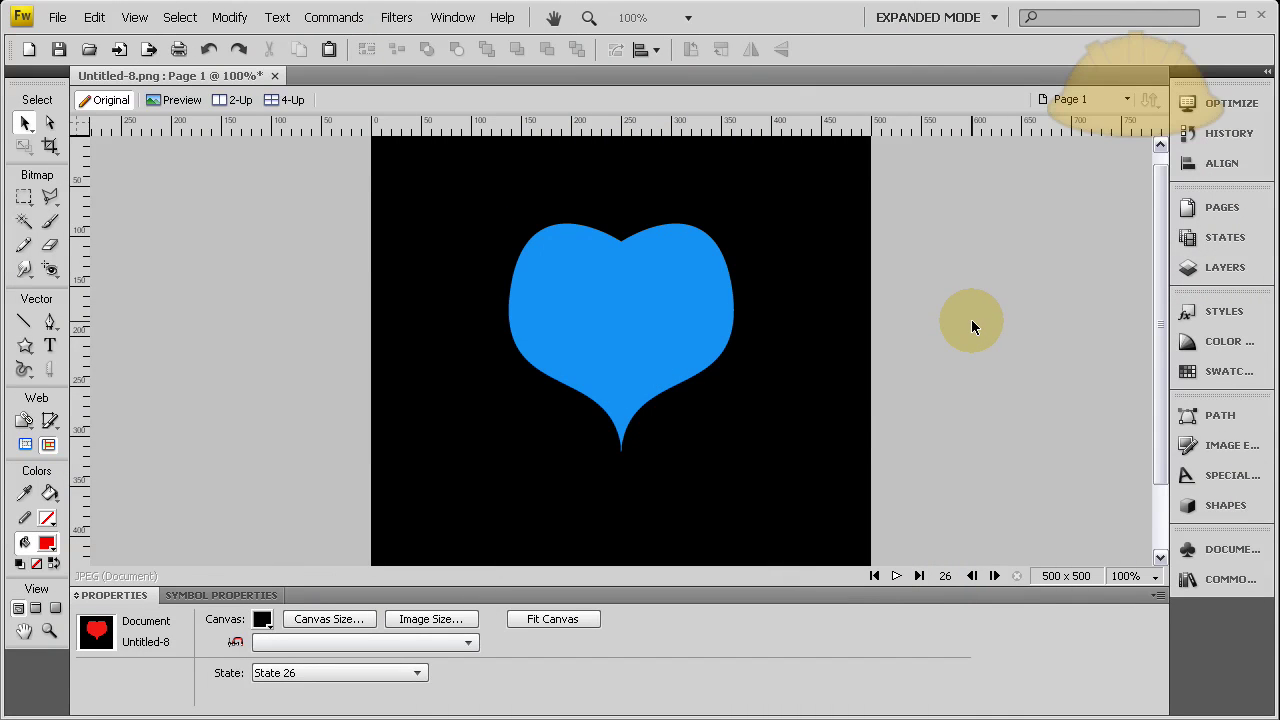
- Preview the finished heart animation as it shifts colour and pulses in size
click(898, 575)
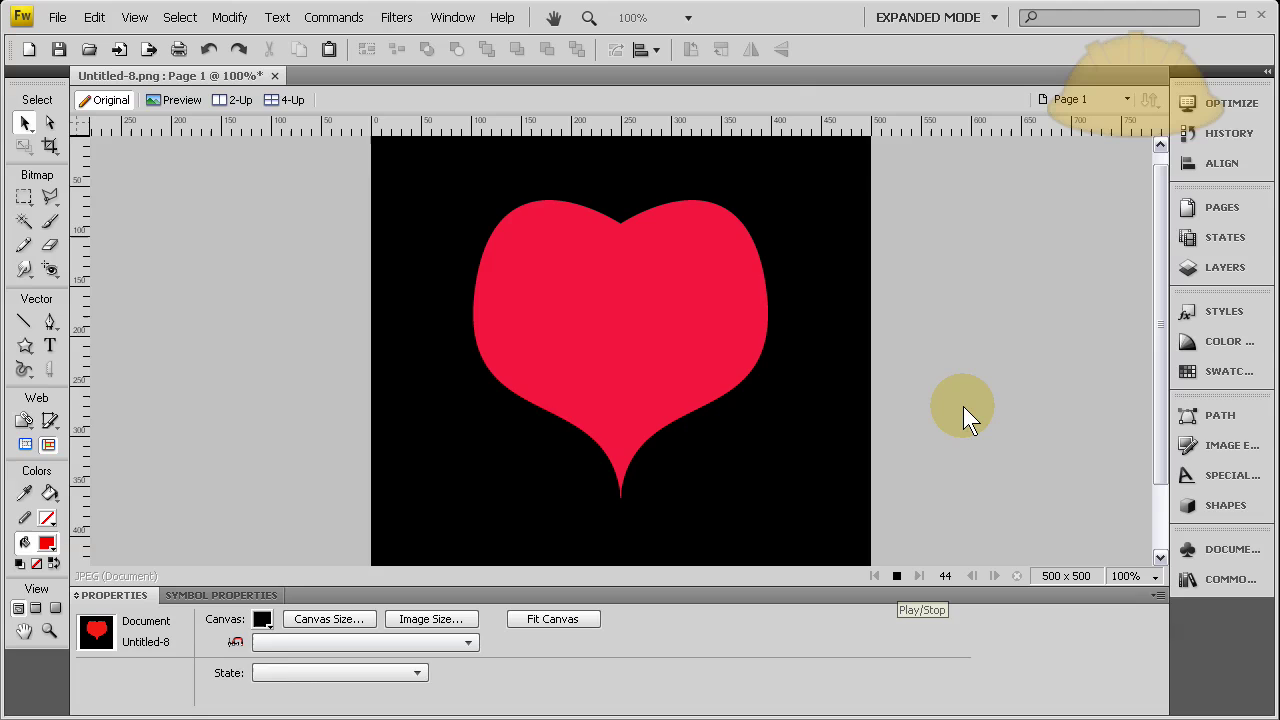
- Close the animation and create a new 500×500 px Fireworks document with a black canvas
key(ctrl+w)
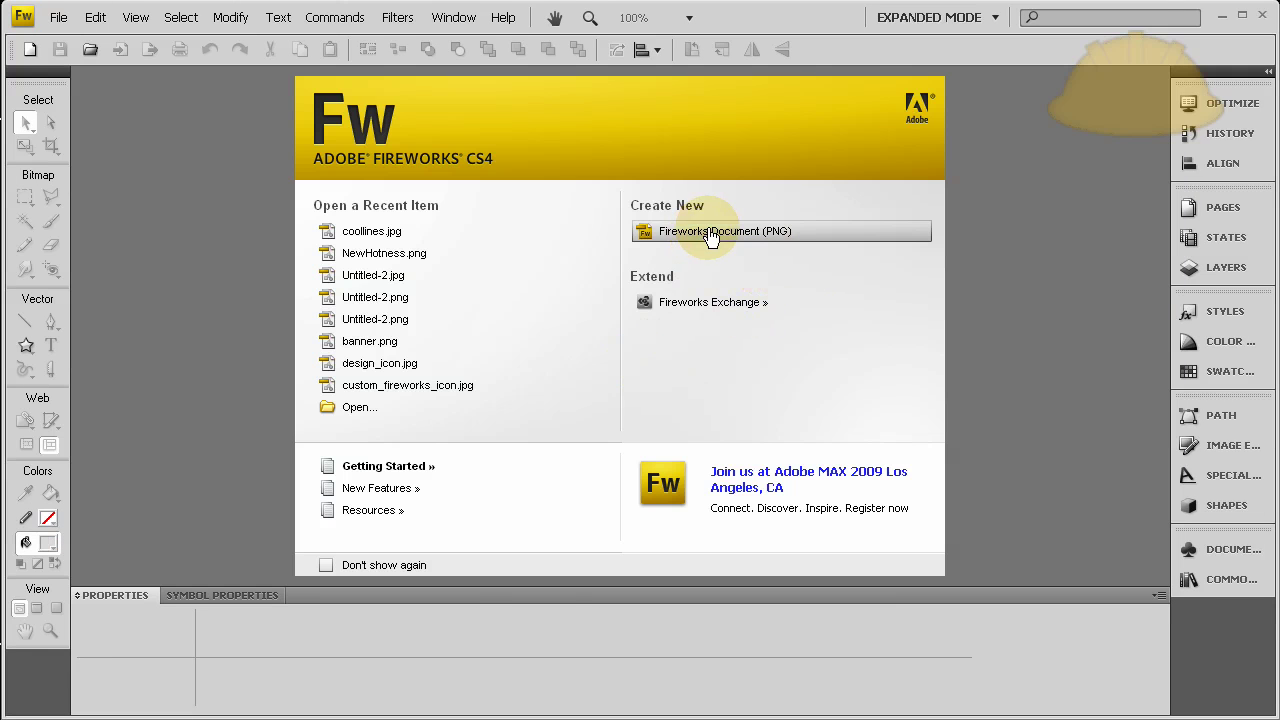
click(708, 234)
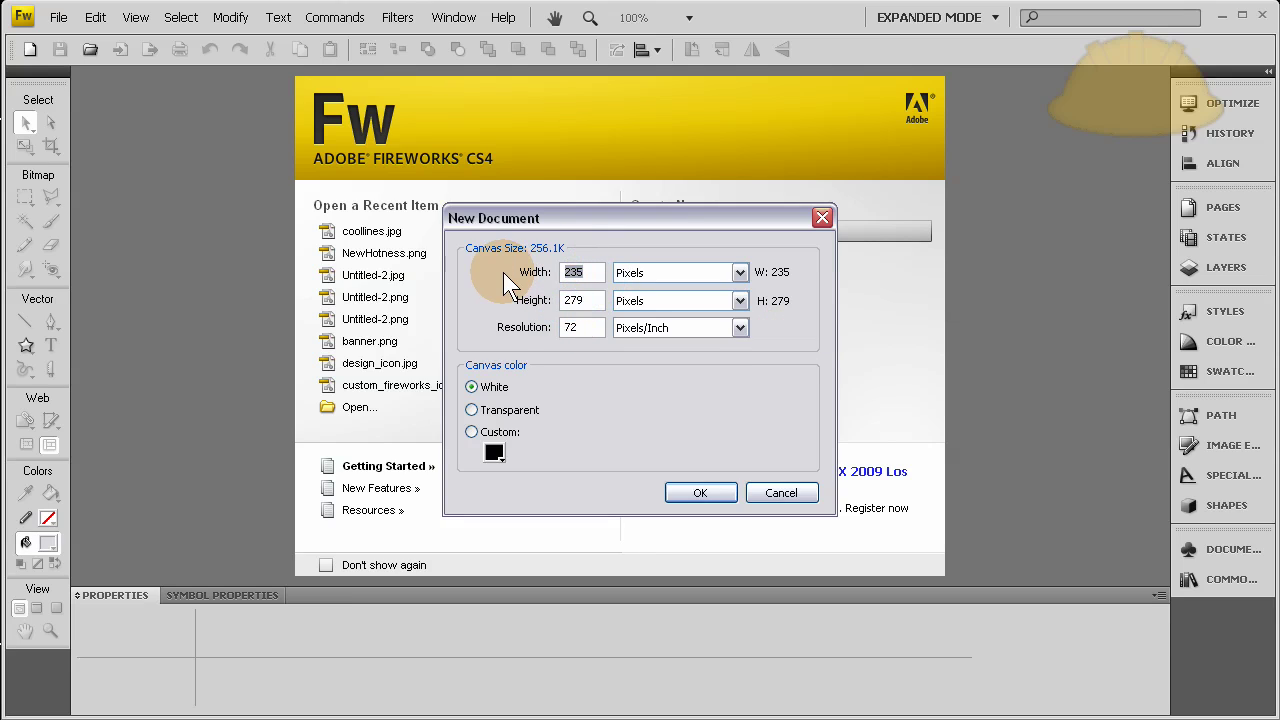
text(500)
key(Tab)
text(500)
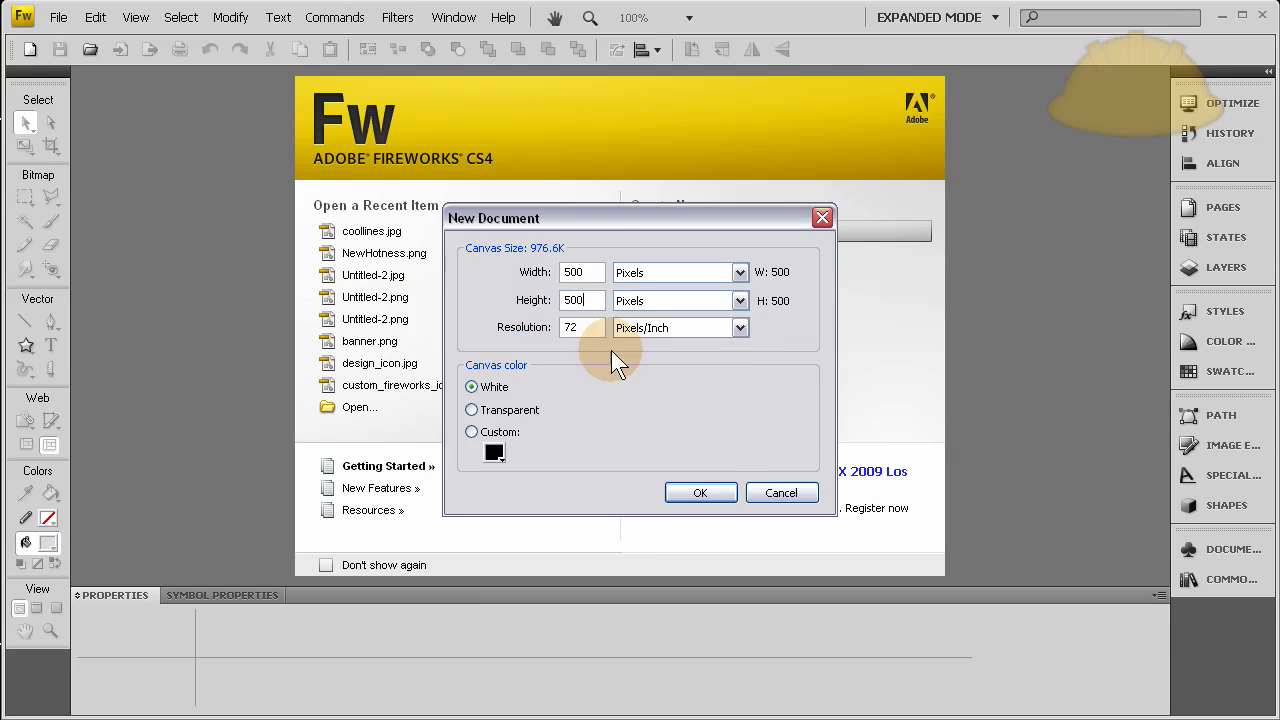
click(701, 495)
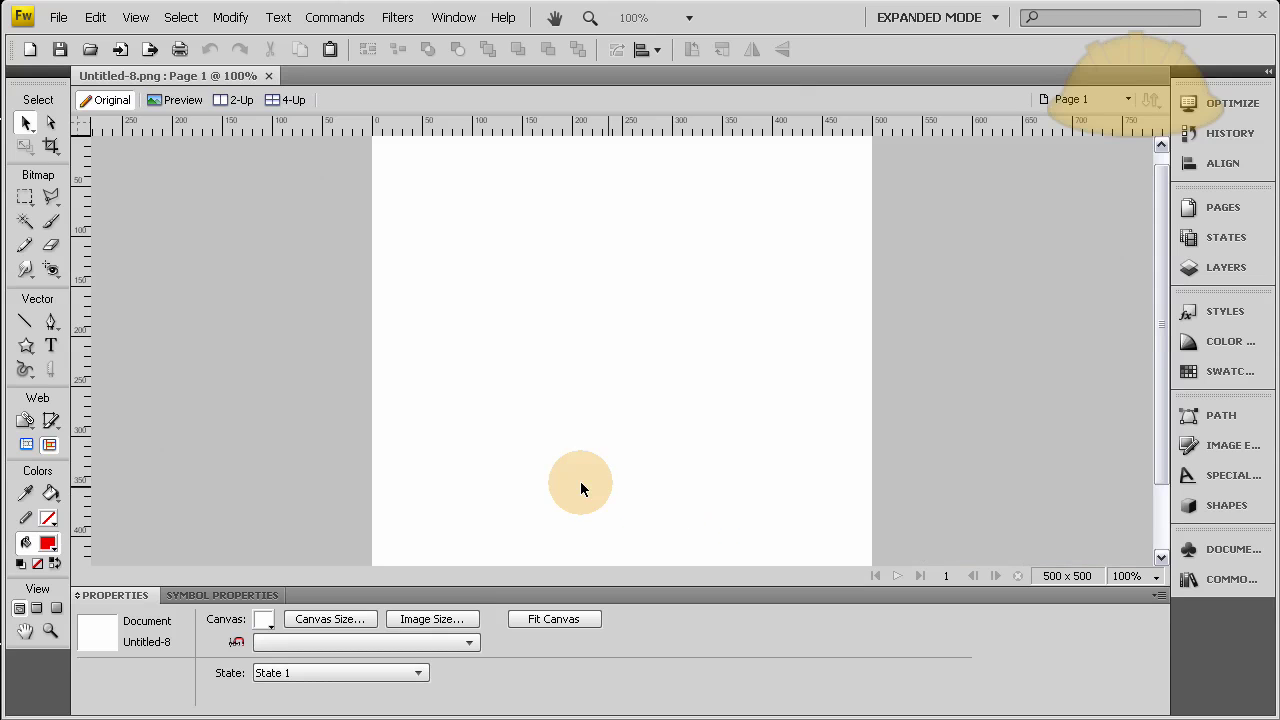
click(262, 619)
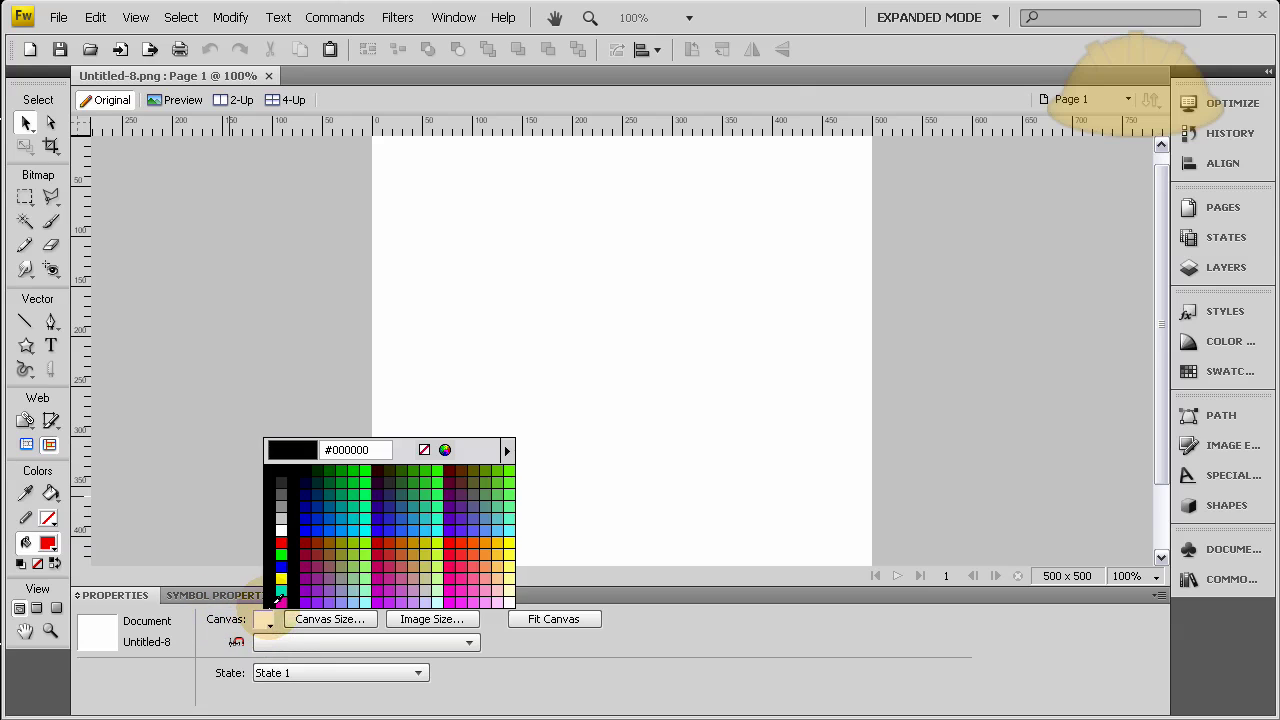
click(270, 529)
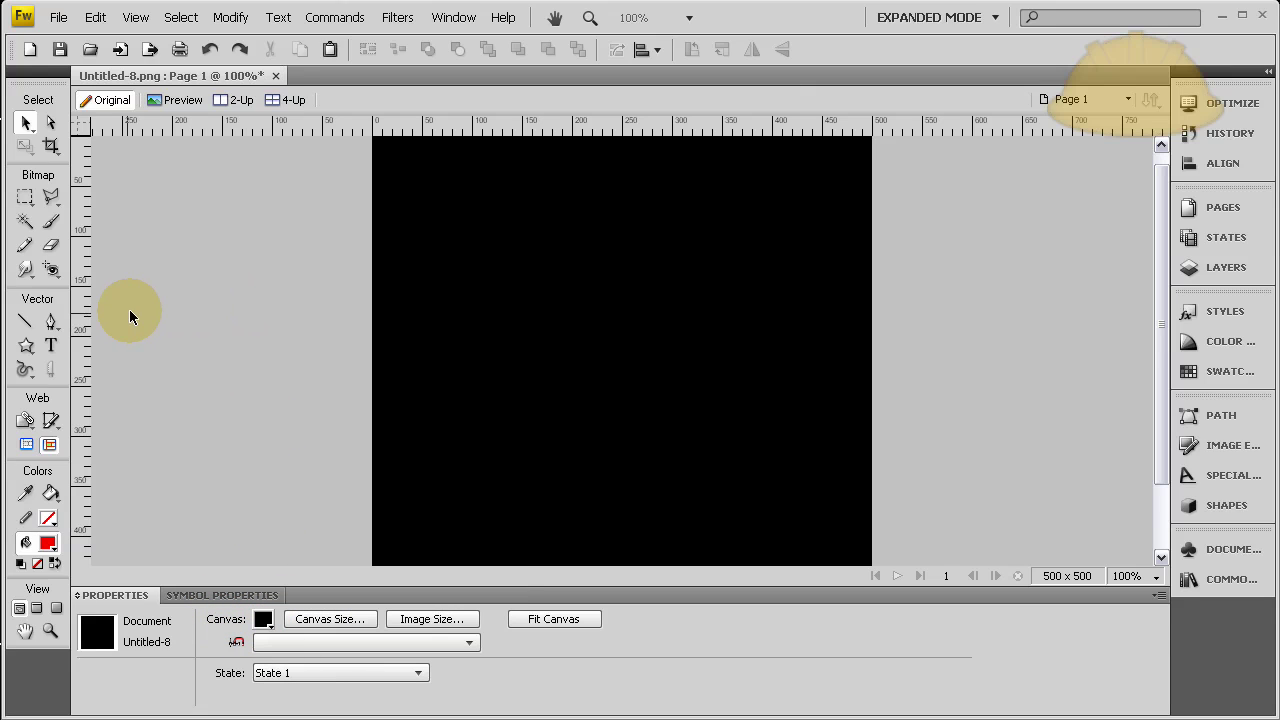
- Draw a red-filled half-heart with the Pen tool, with a curved left side and sharp bottom tip
click(51, 321)
click(523, 212)
click(611, 222)
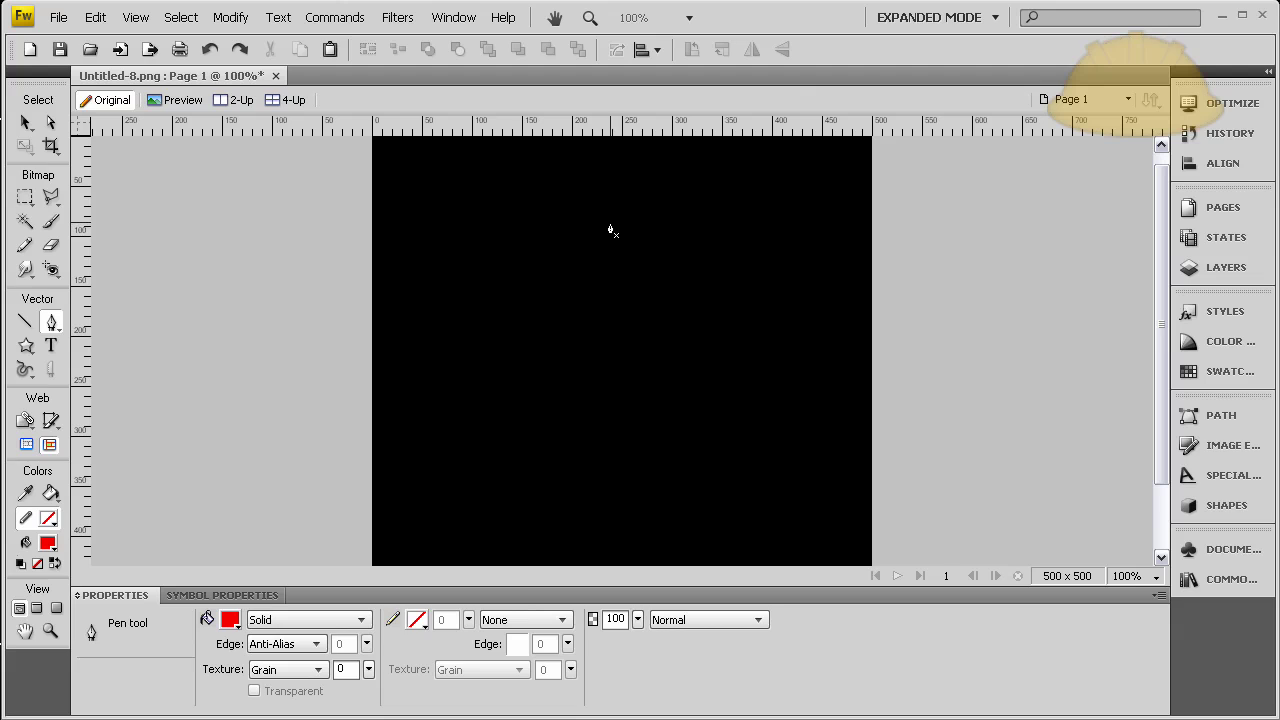
drag(488, 288, 467, 441)
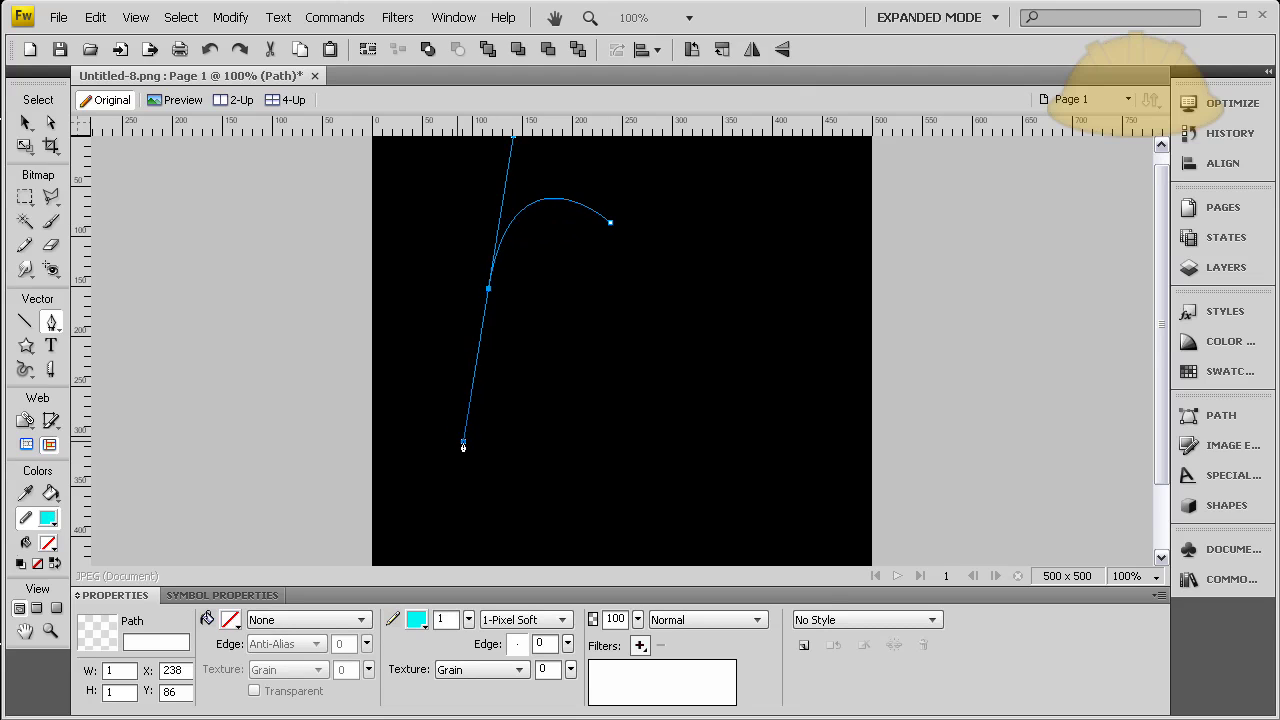
drag(638, 504, 641, 550)
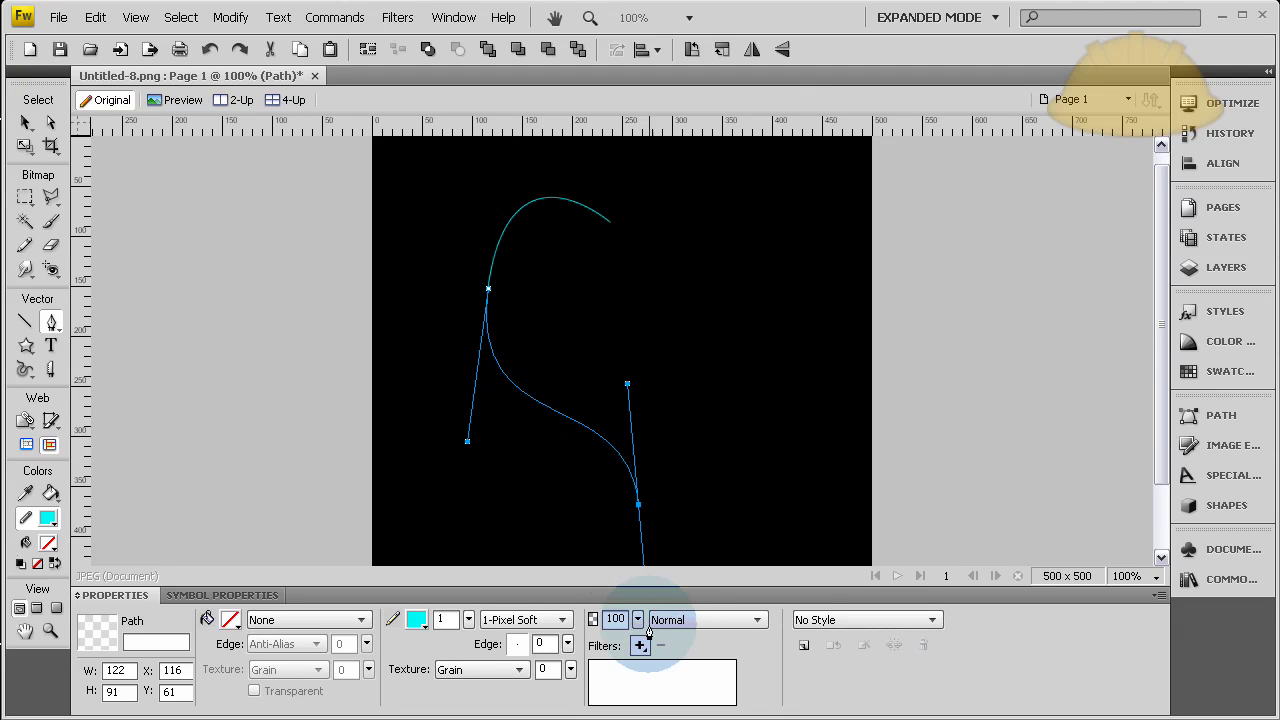
click(640, 505)
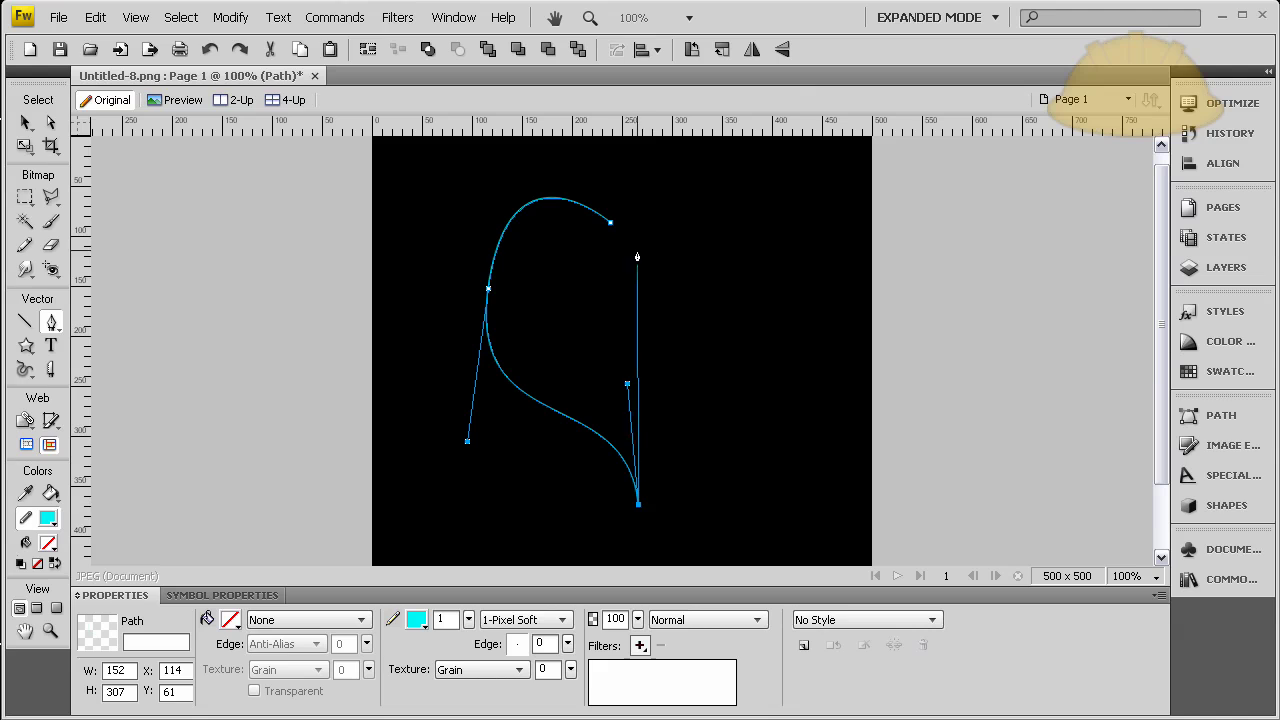
click(613, 225)
- Nudge the half-heart's top-right anchor slightly right with the Subselection tool
click(51, 122)
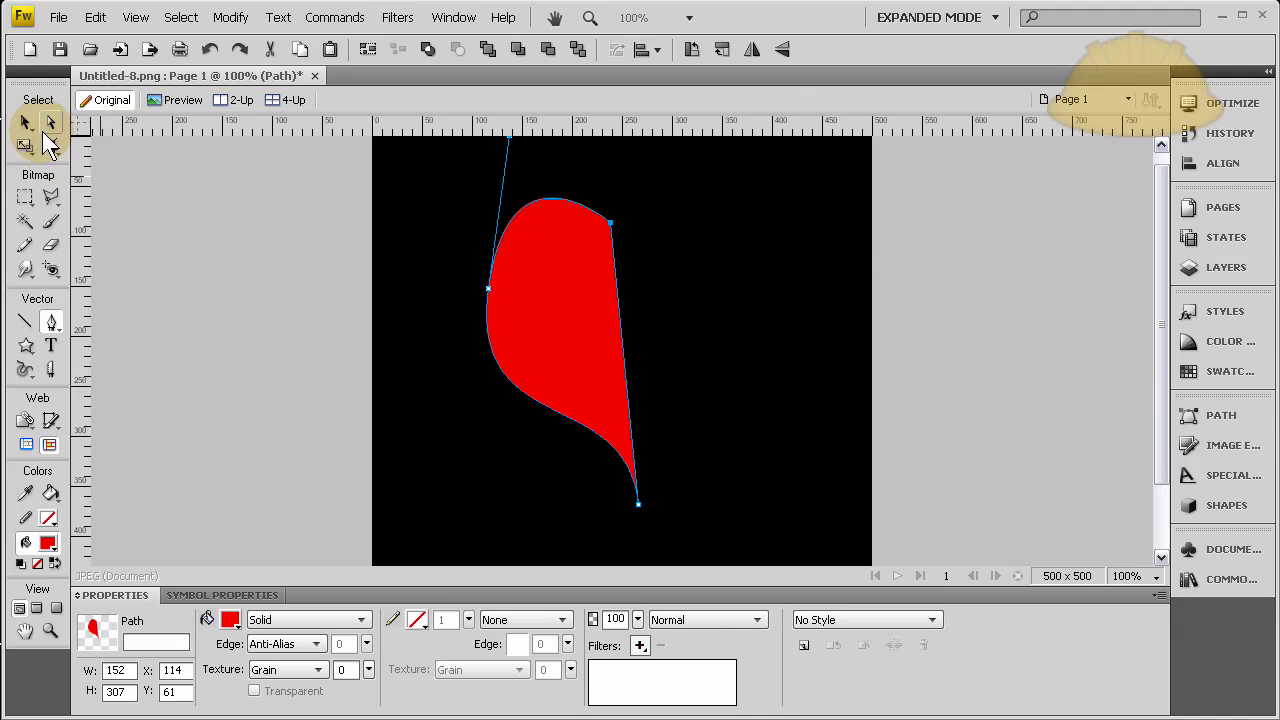
click(625, 224)
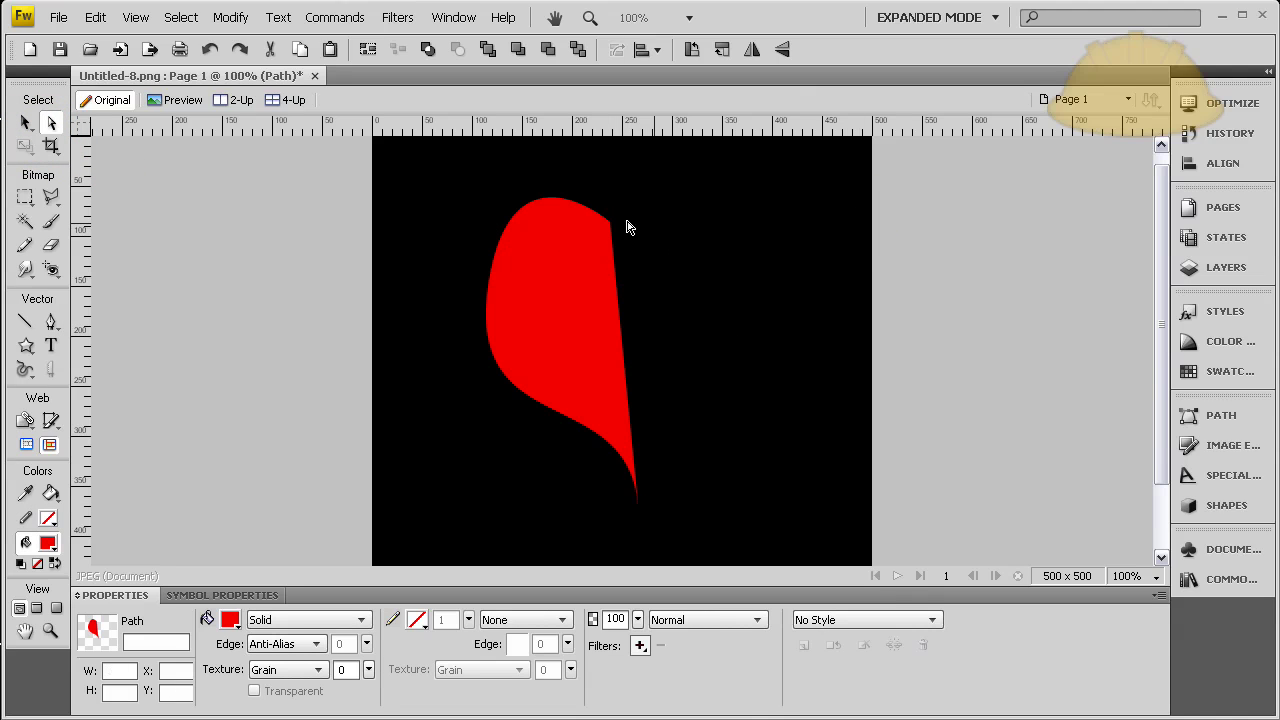
click(614, 226)
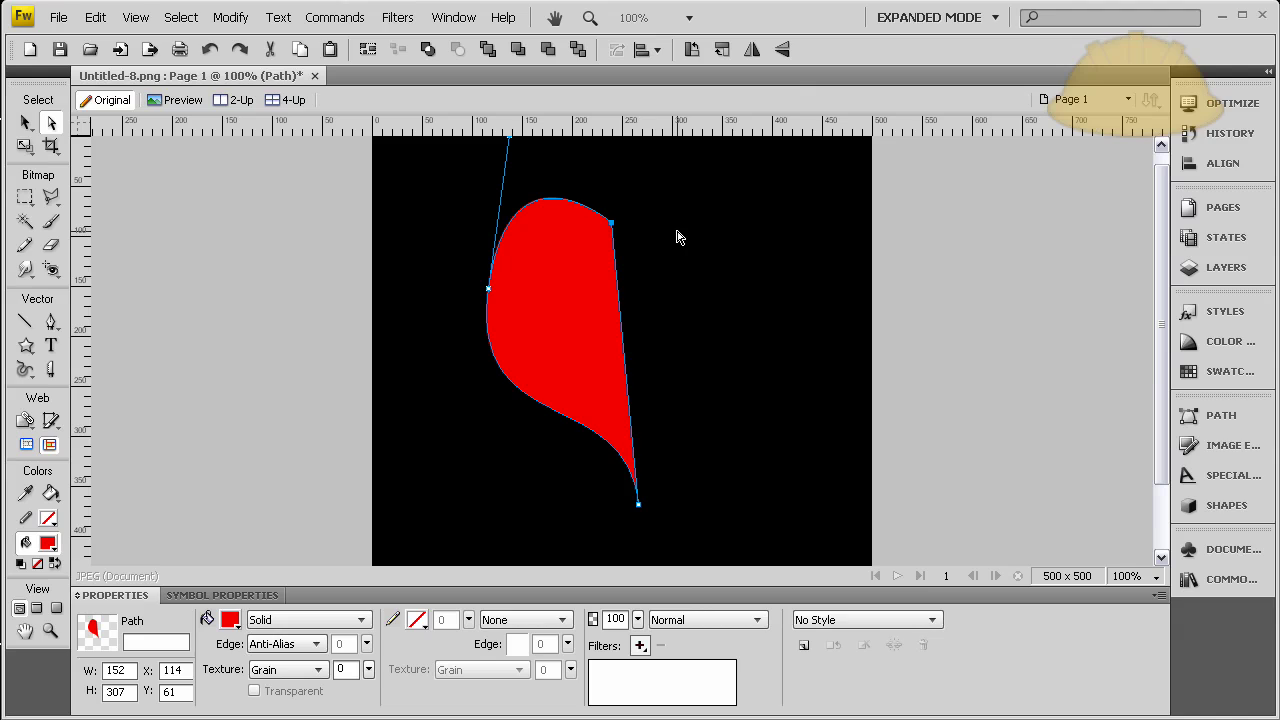
key(Right)
key(Right)
key(Right)
key(Right)
key(Right)
key(Right)
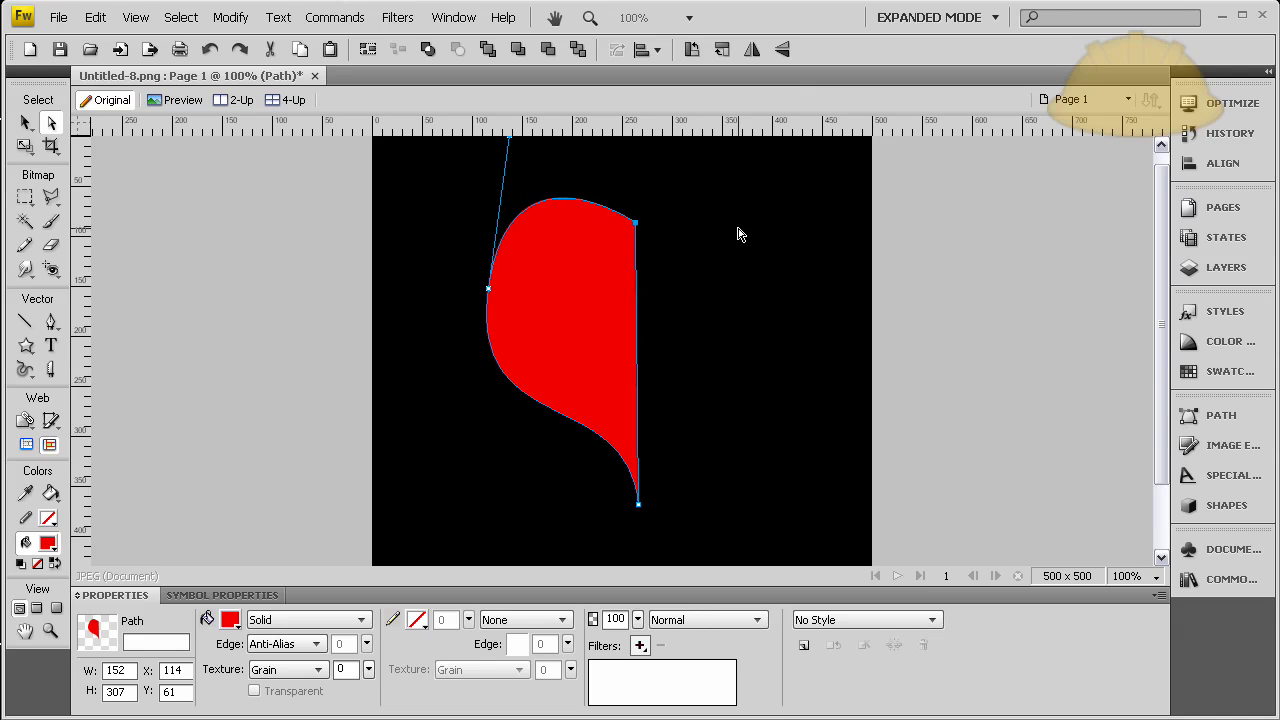
key(Right)
key(Right)
key(Right)
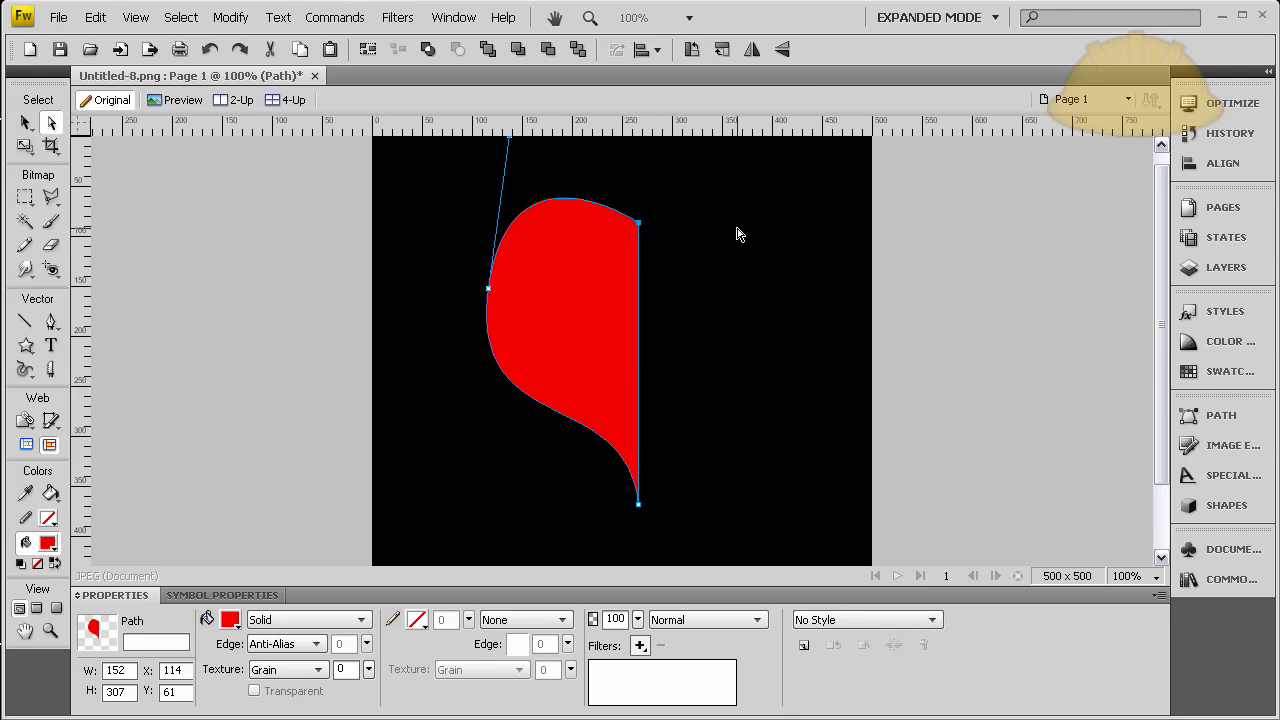
click(25, 122)
- Flip a copy of the half-heart horizontally and move it right to complete the heart
click(356, 305)
click(607, 299)
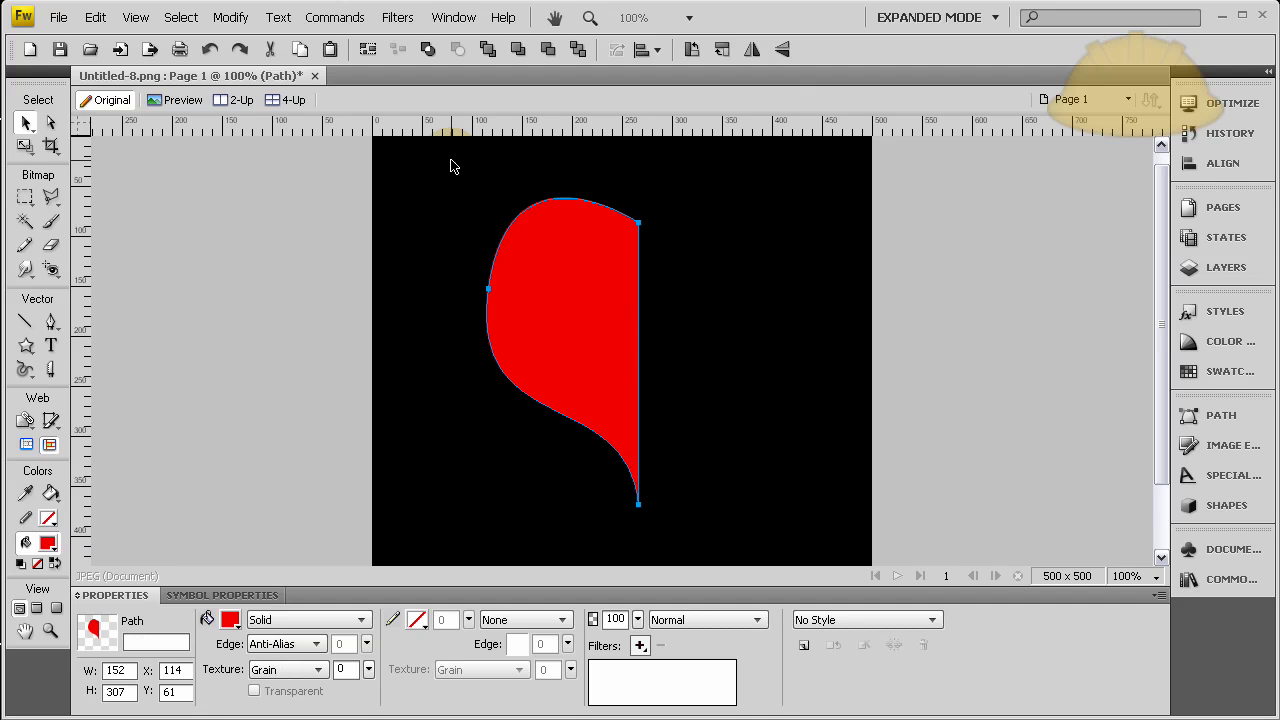
click(749, 50)
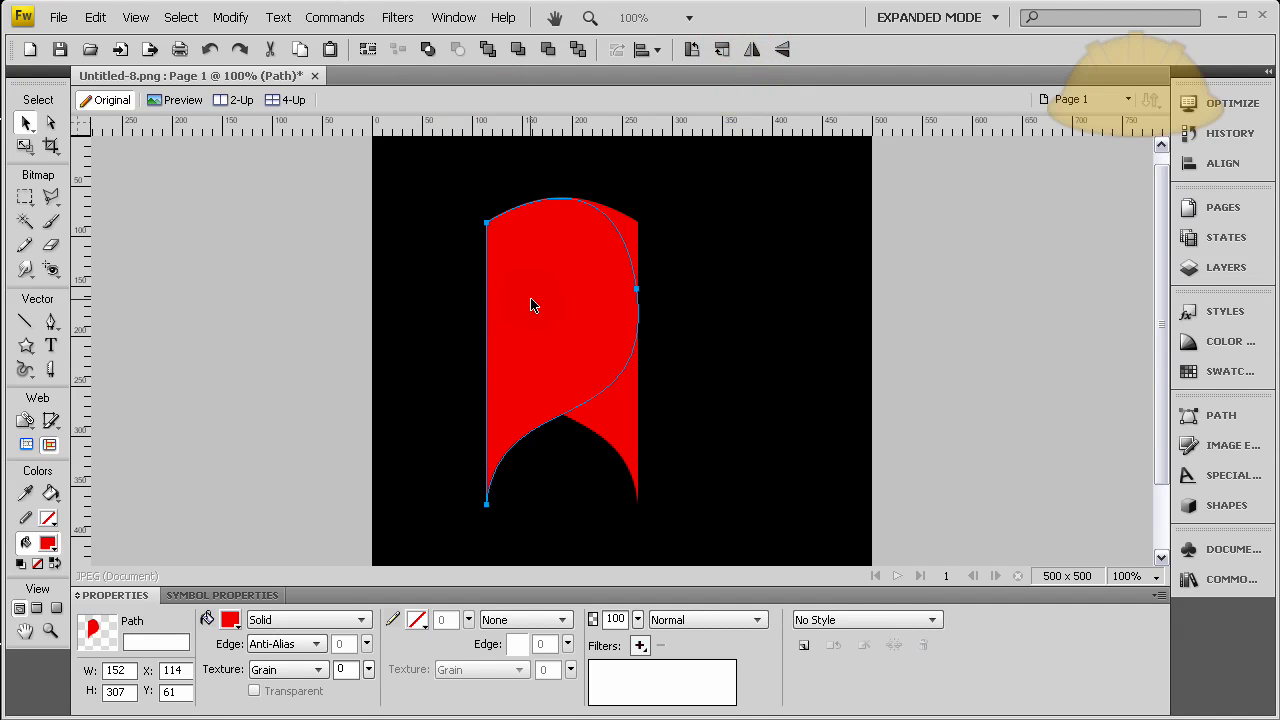
drag(531, 305, 720, 300)
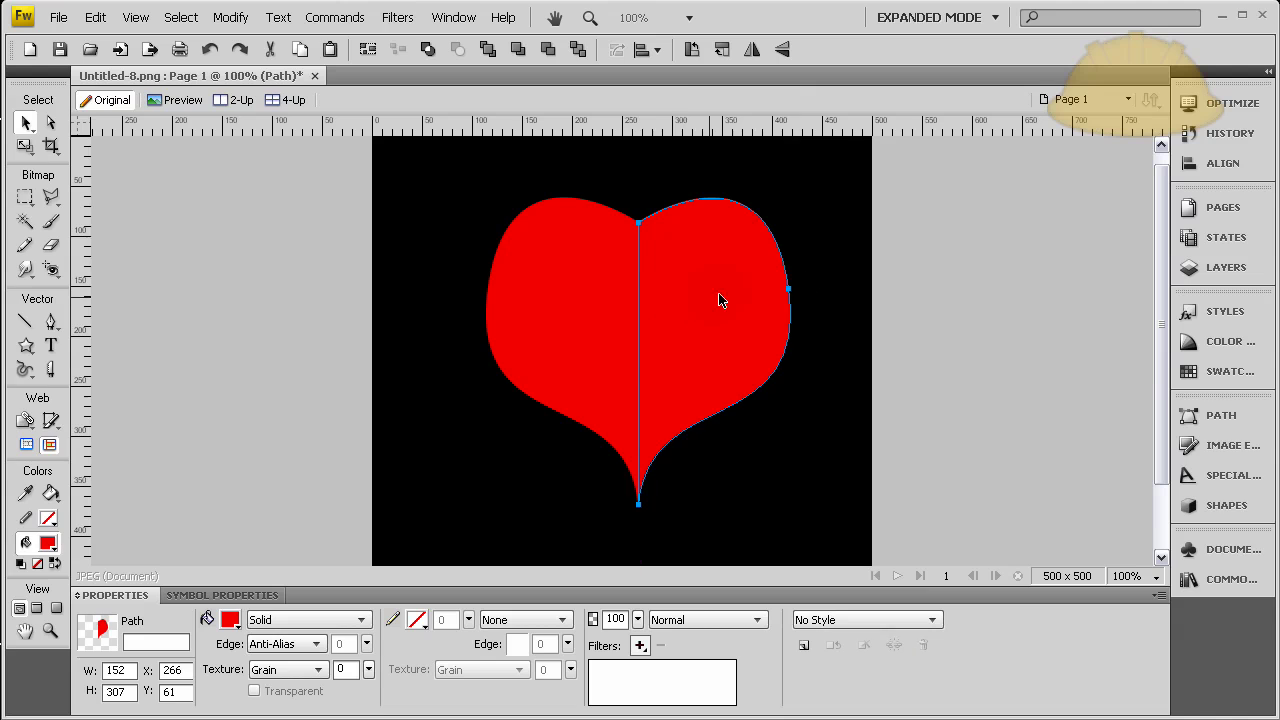
- Union both halves into one heart path and centre it horizontally on the canvas
click(959, 268)
click(592, 270)
shift+click(682, 268)
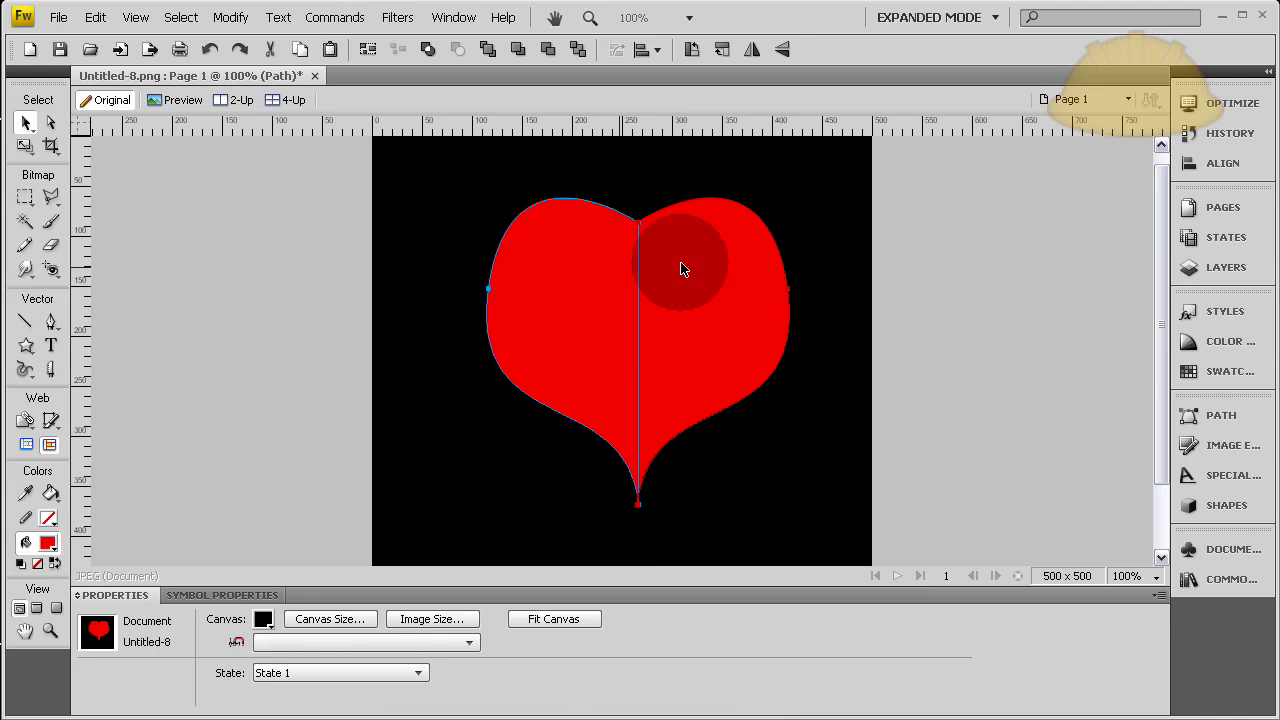
click(230, 17)
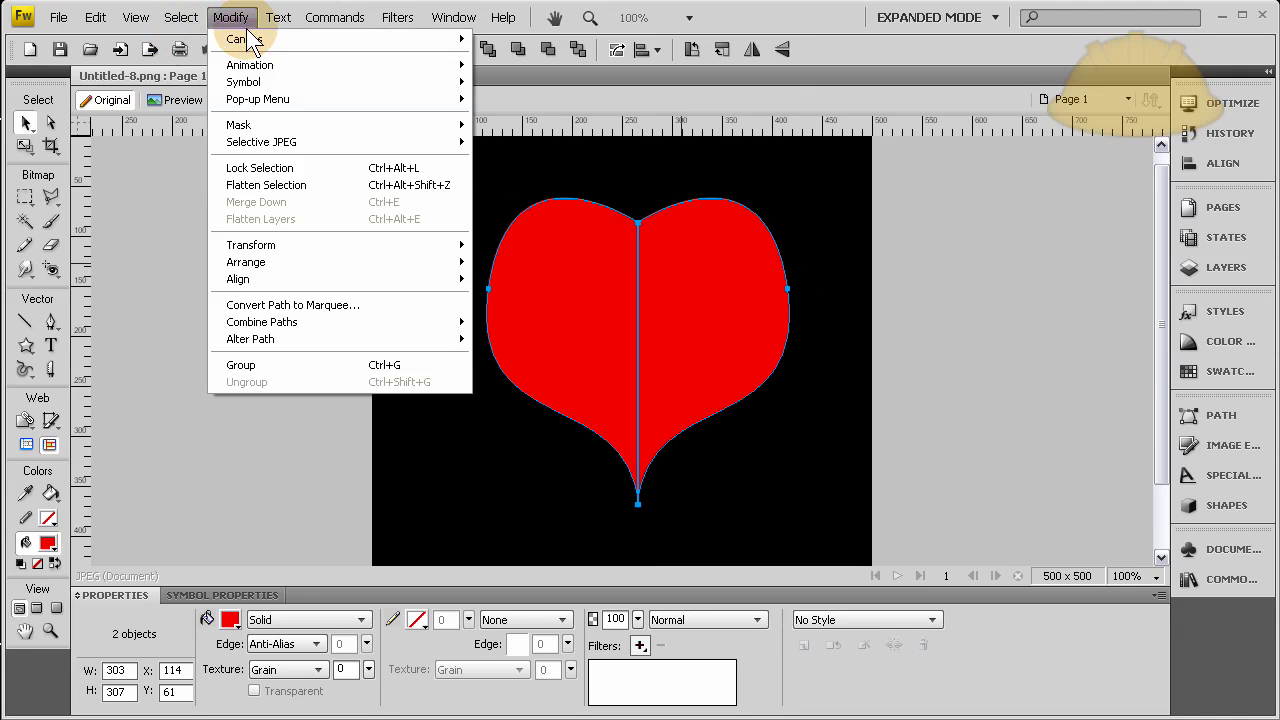
mouse_move(262, 322)
click(505, 367)
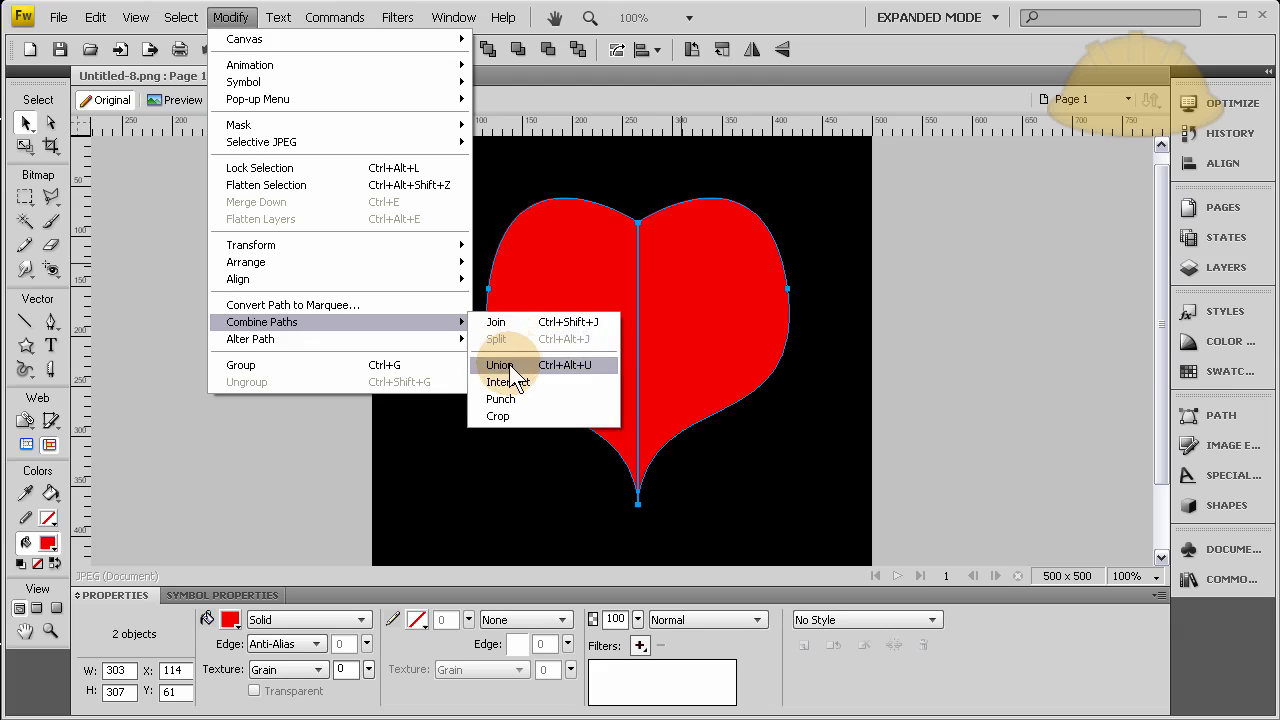
click(257, 306)
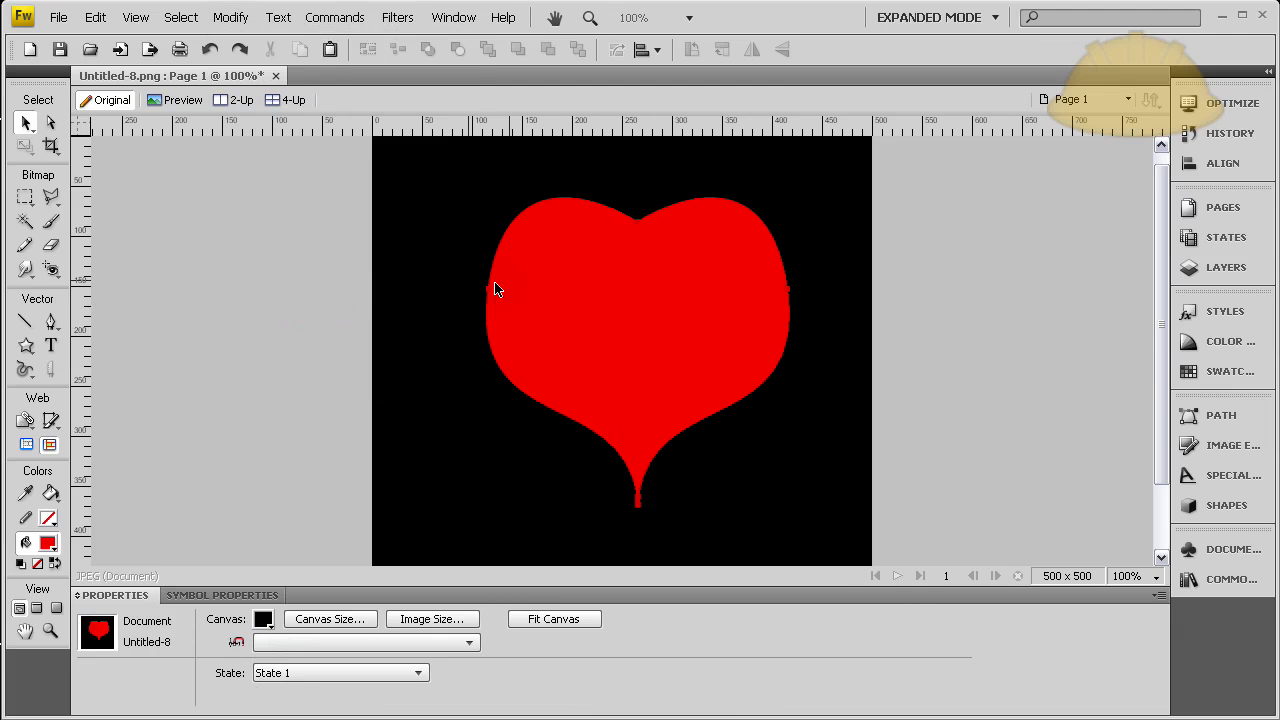
drag(586, 287, 577, 303)
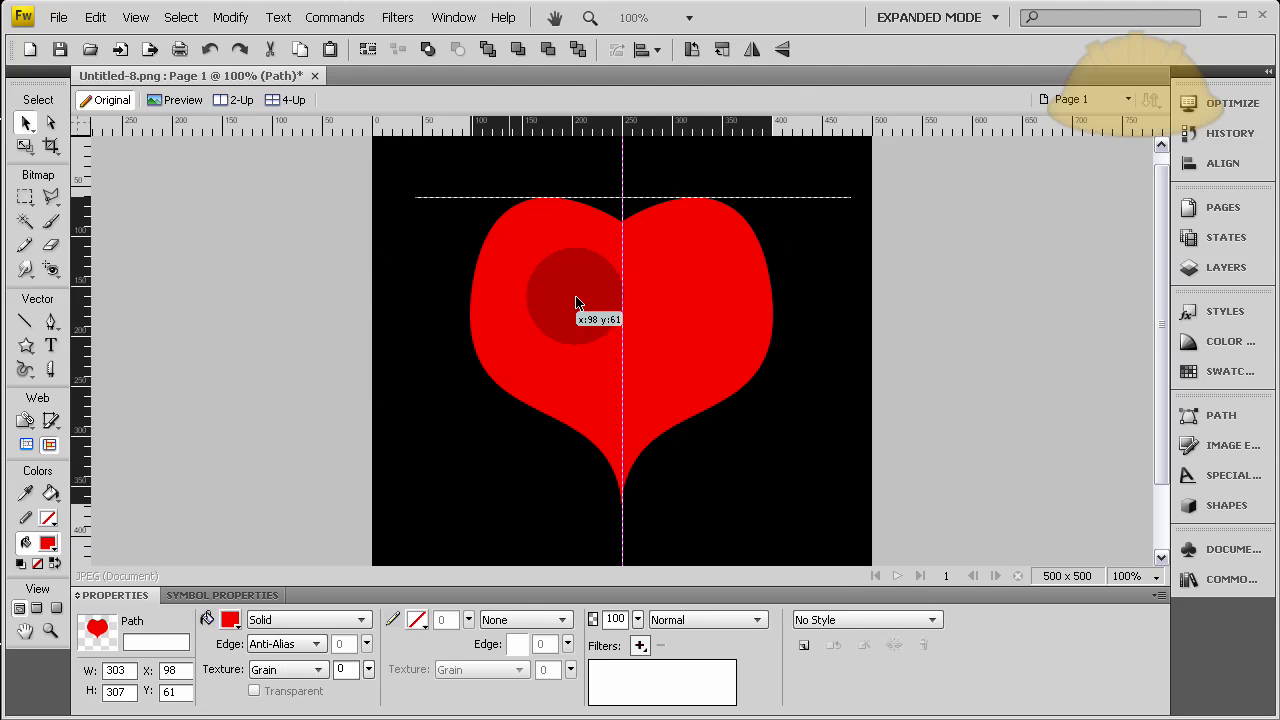
- Convert the merged red heart into a Graphic symbol named 'heart'
right_click(592, 270)
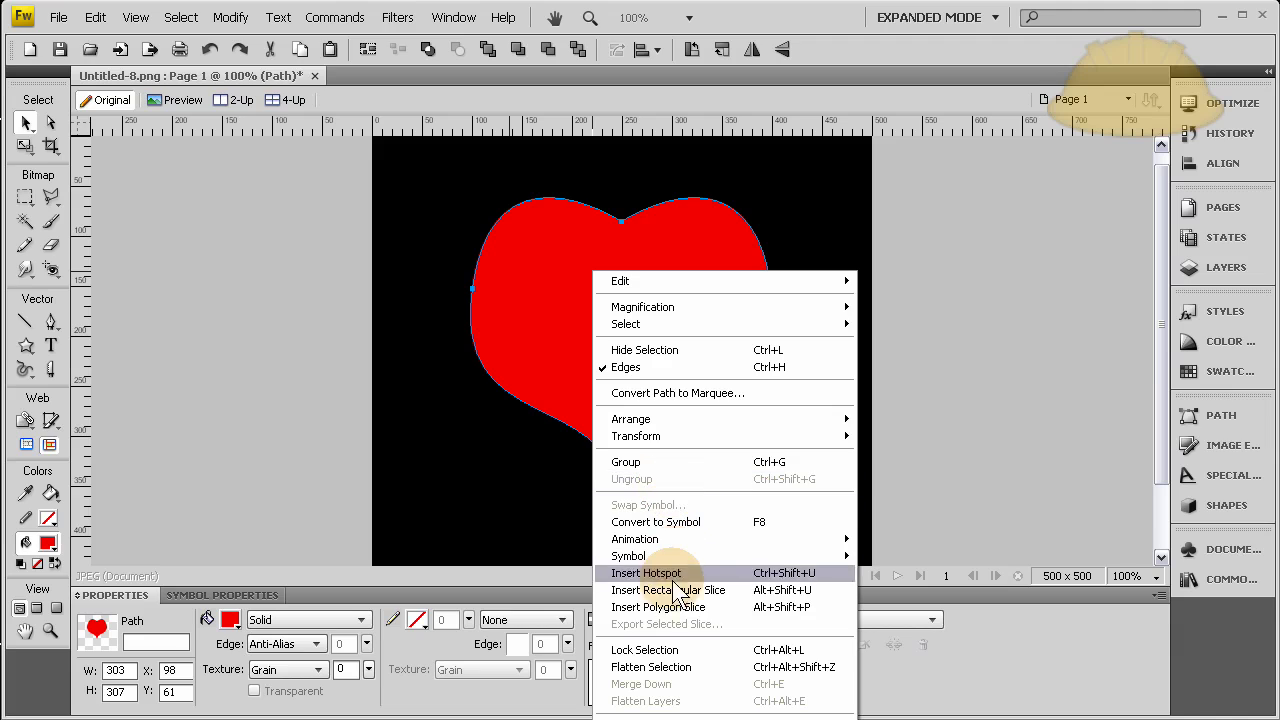
click(676, 516)
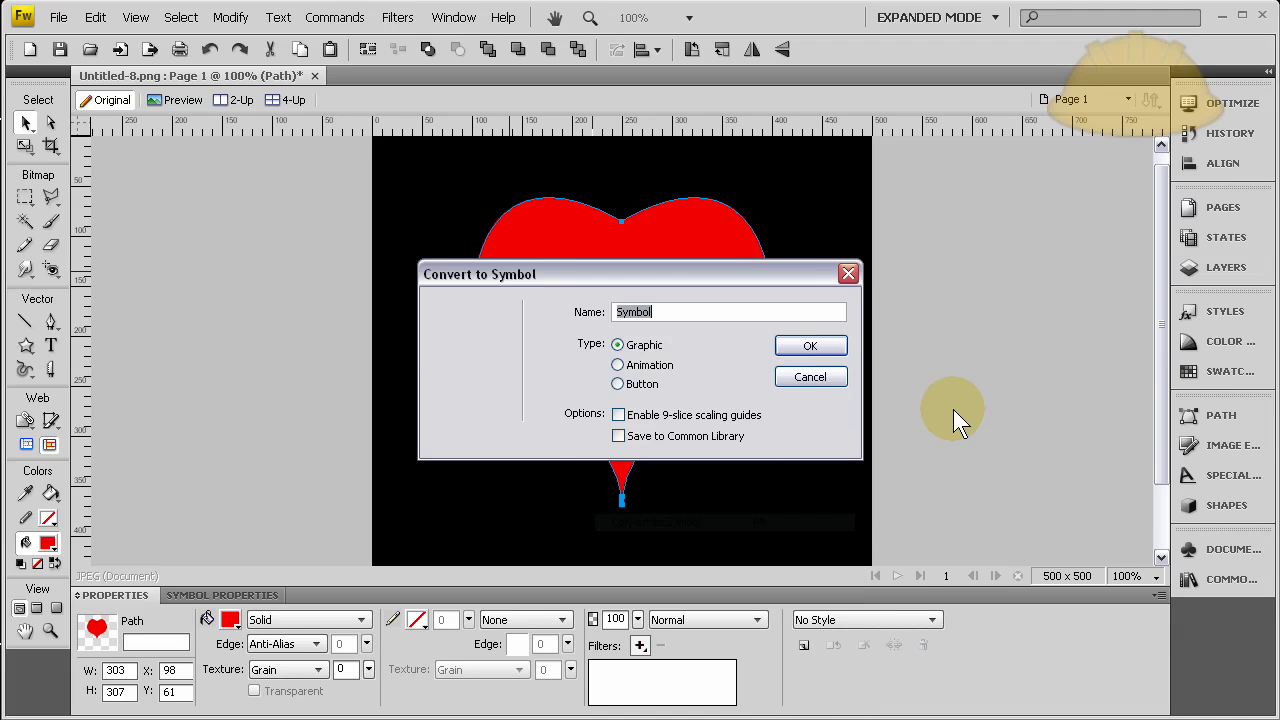
mouse_move(757, 268)
mouse_down()
mouse_move(776, 277)
mouse_move(780, 462)
mouse_up()
text(heart)
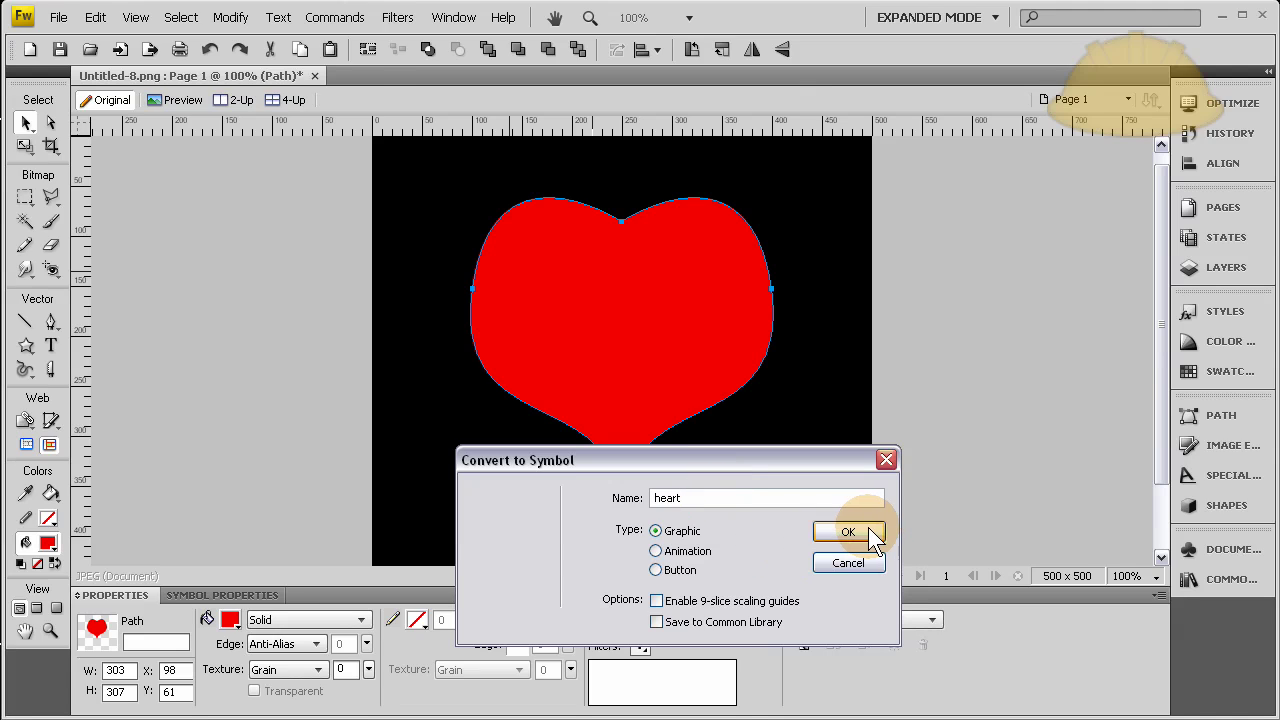
click(873, 530)
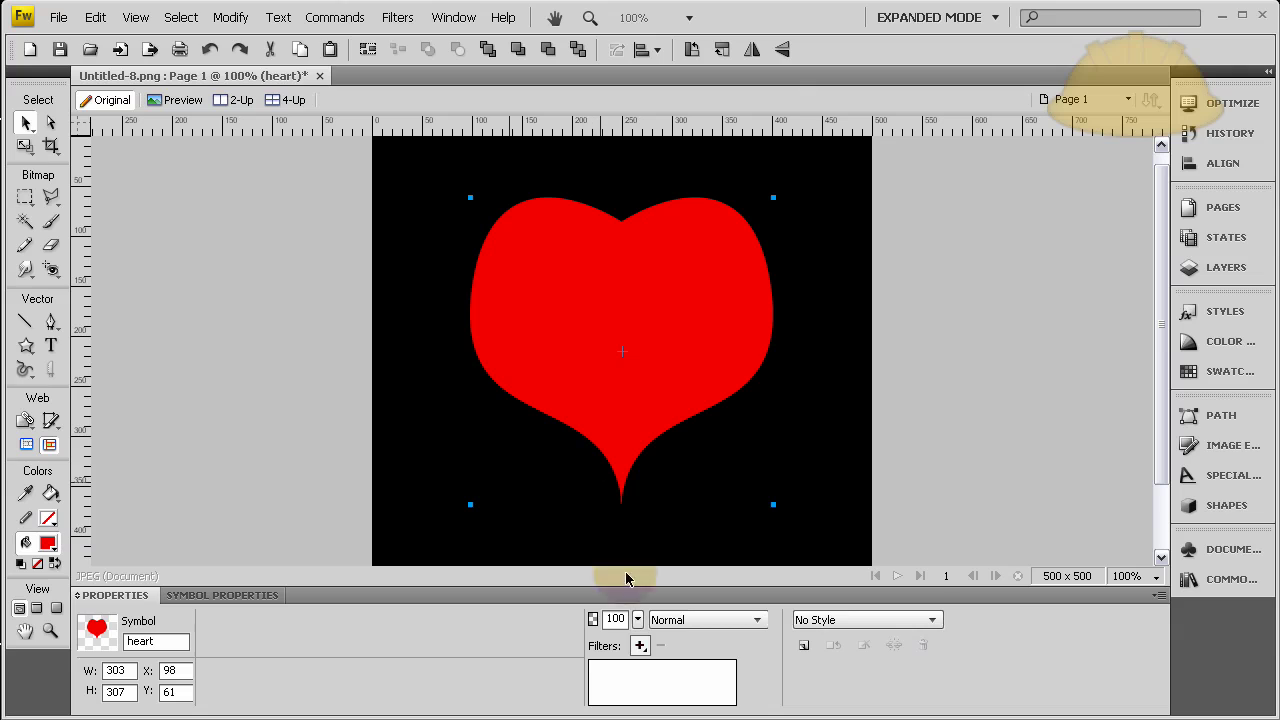
- Apply a Hue/Saturation filter to the heart symbol with hue near 3, keeping it red
click(639, 645)
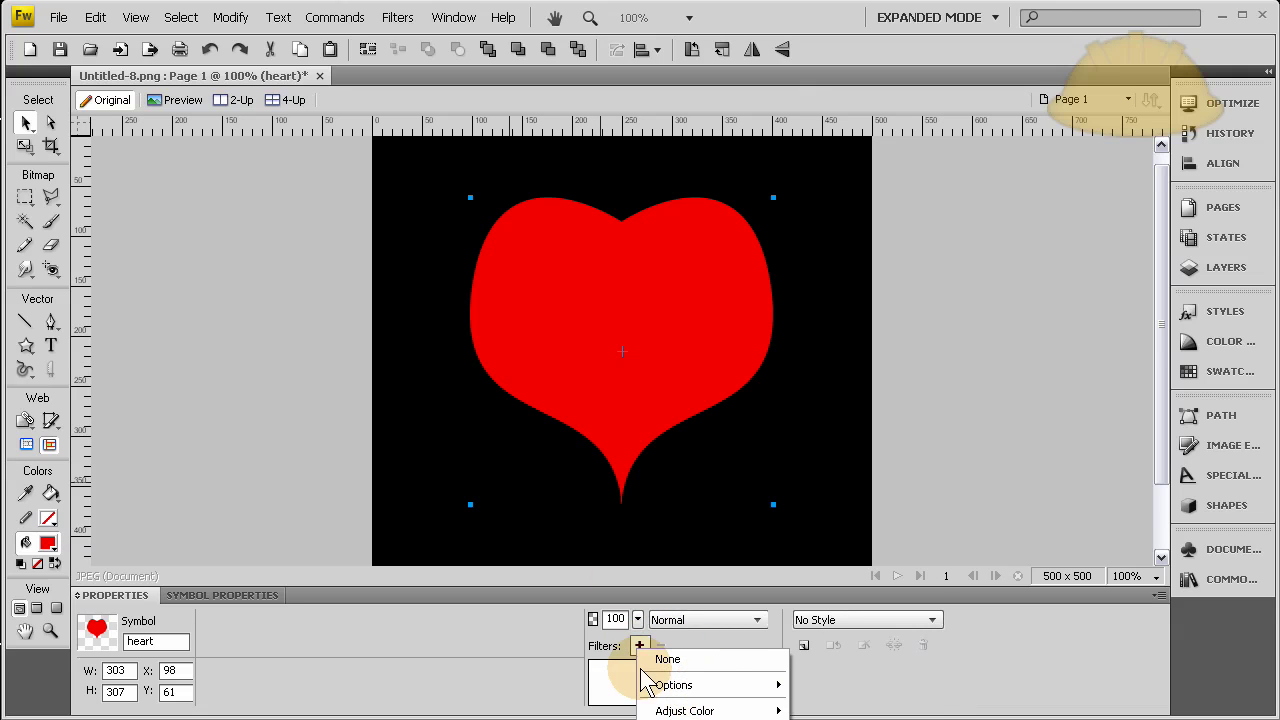
mouse_move(700, 710)
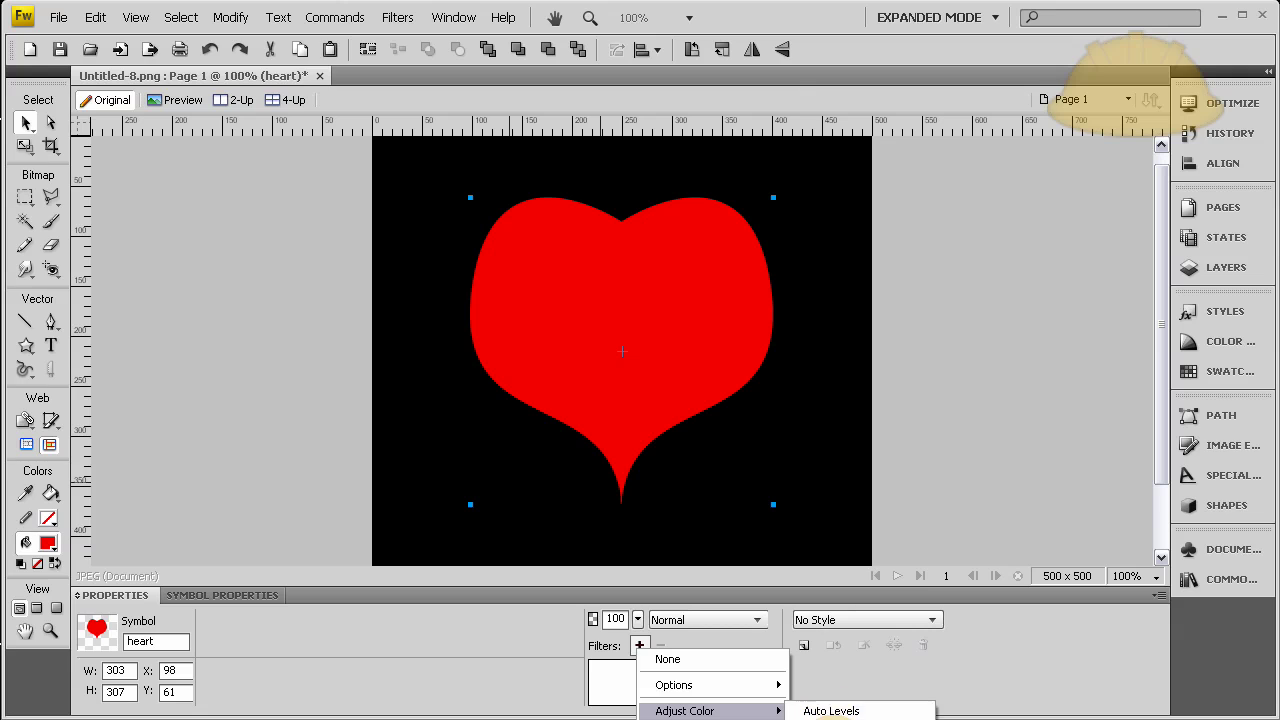
click(850, 719)
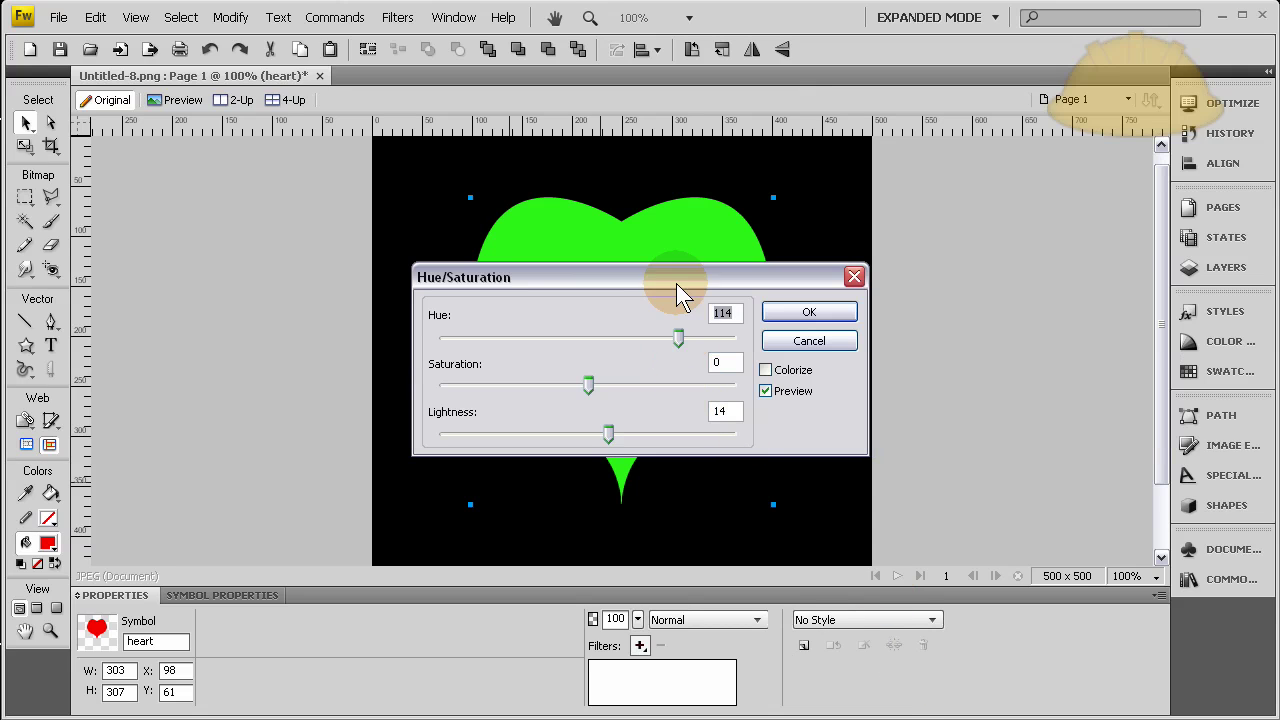
drag(676, 283, 770, 550)
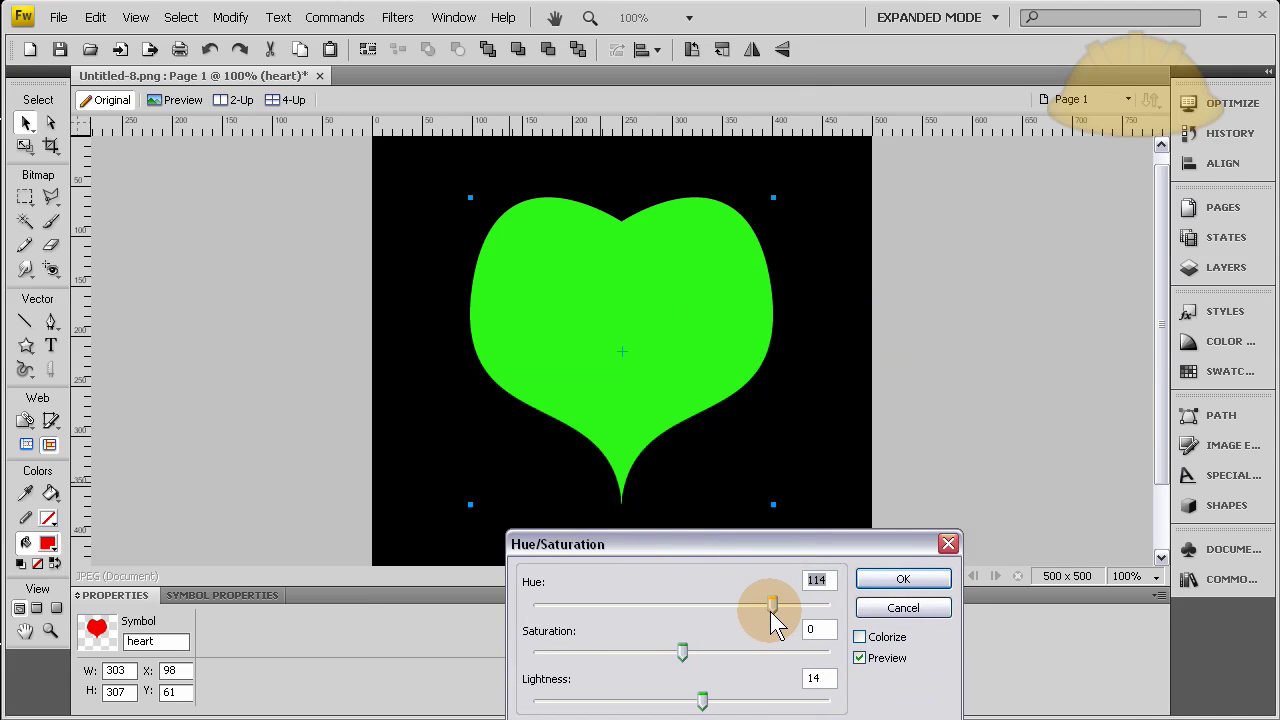
drag(772, 606, 682, 610)
click(898, 583)
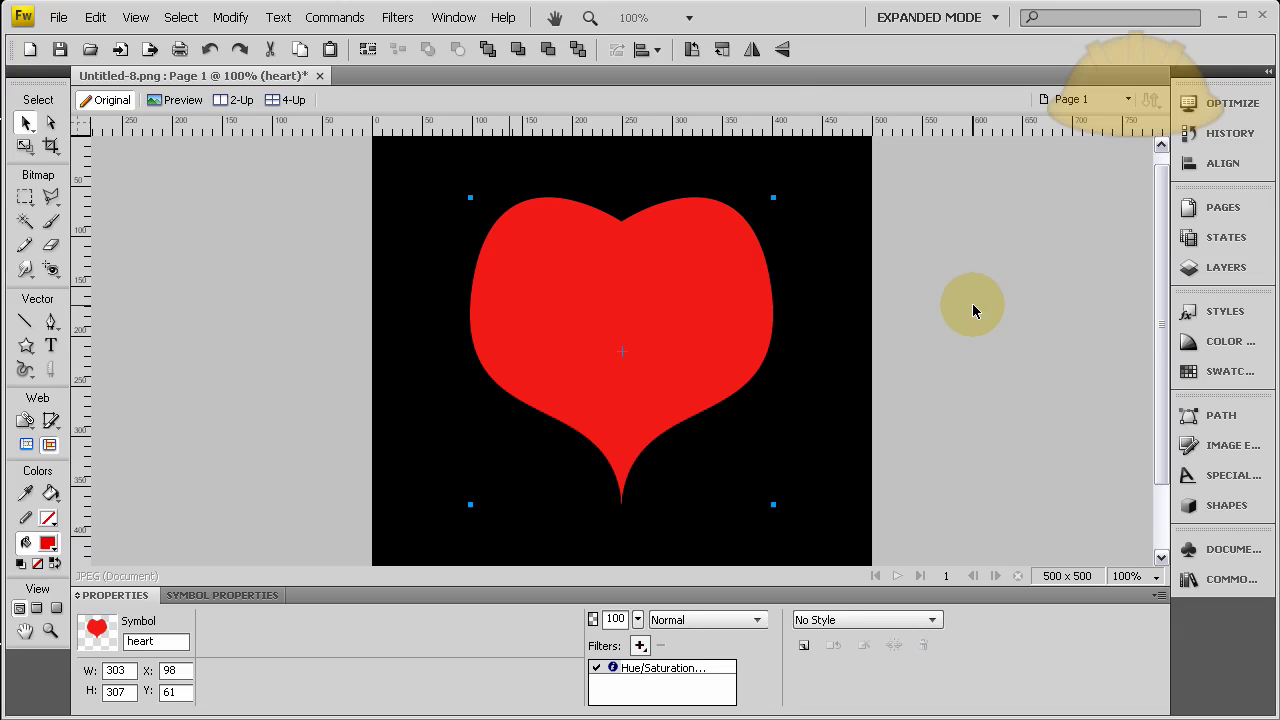
- Alt-drag the heart twice to the right, making two overlapping copies
click(717, 303)
drag(717, 303, 755, 302)
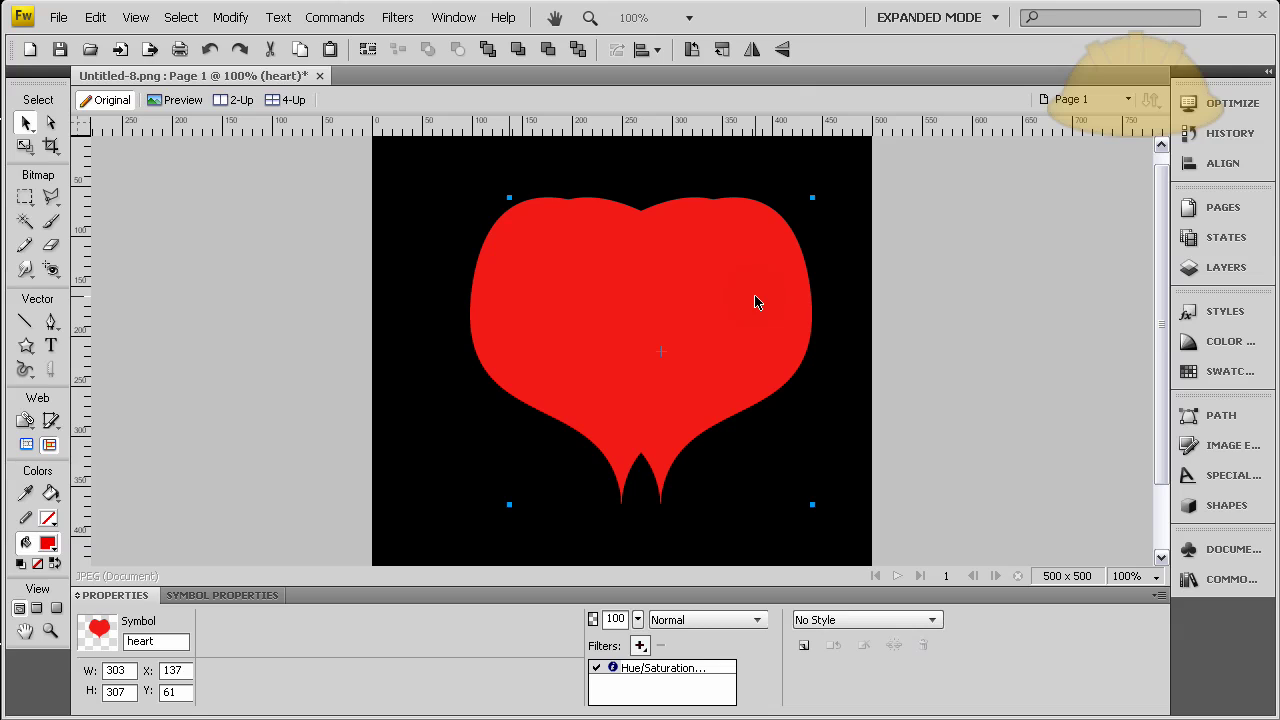
drag(755, 302, 815, 302)
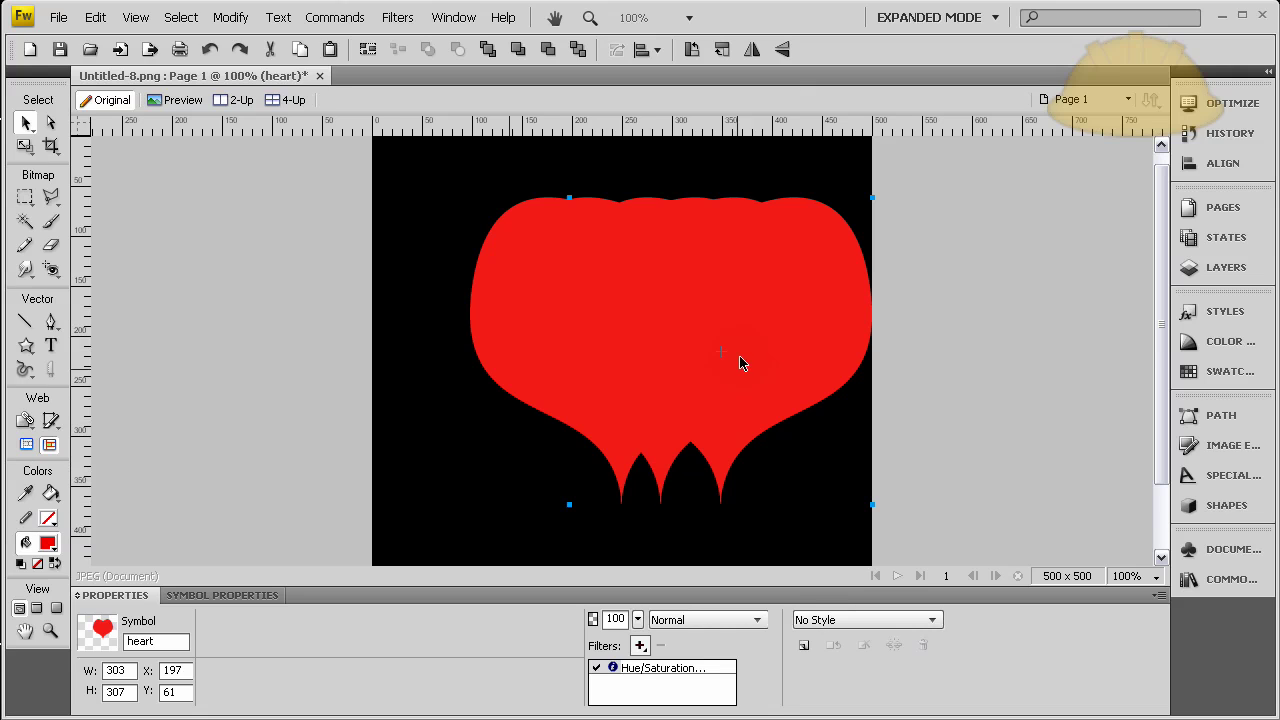
- Move one heart copy to the lower right and set the middle copy's hue to -180 (cyan)
drag(740, 362, 857, 443)
click(737, 229)
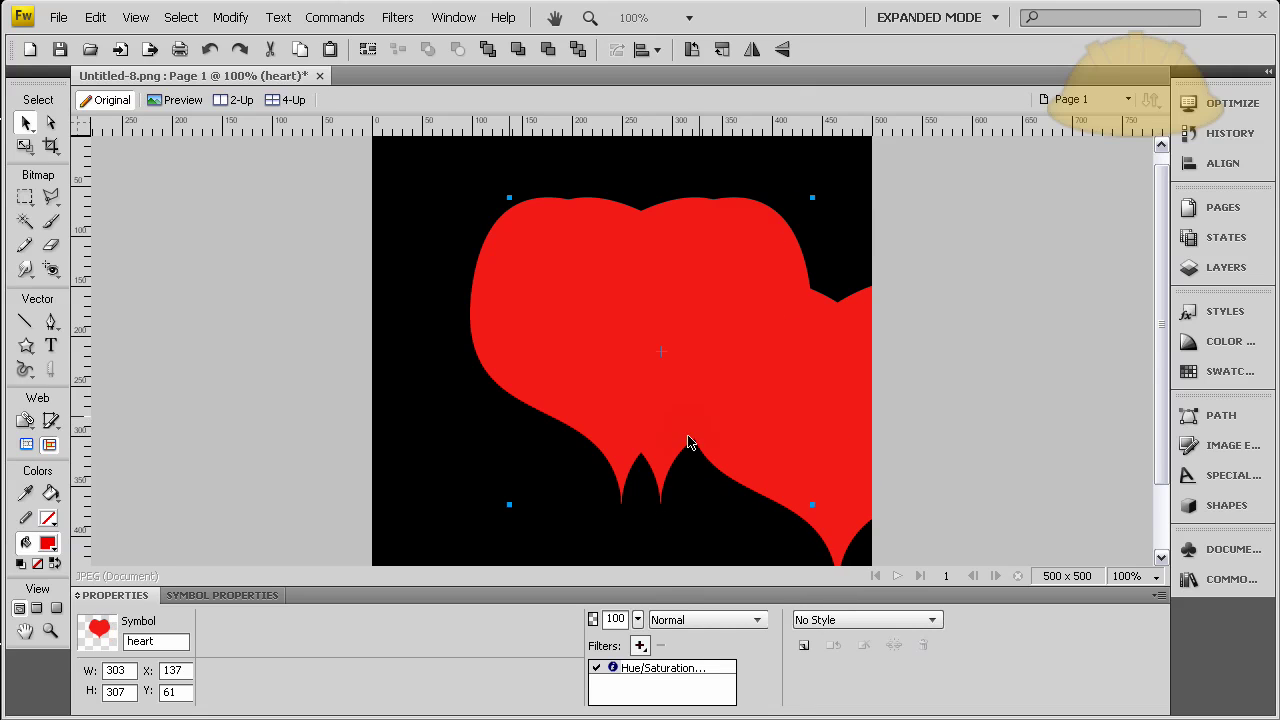
double_click(640, 667)
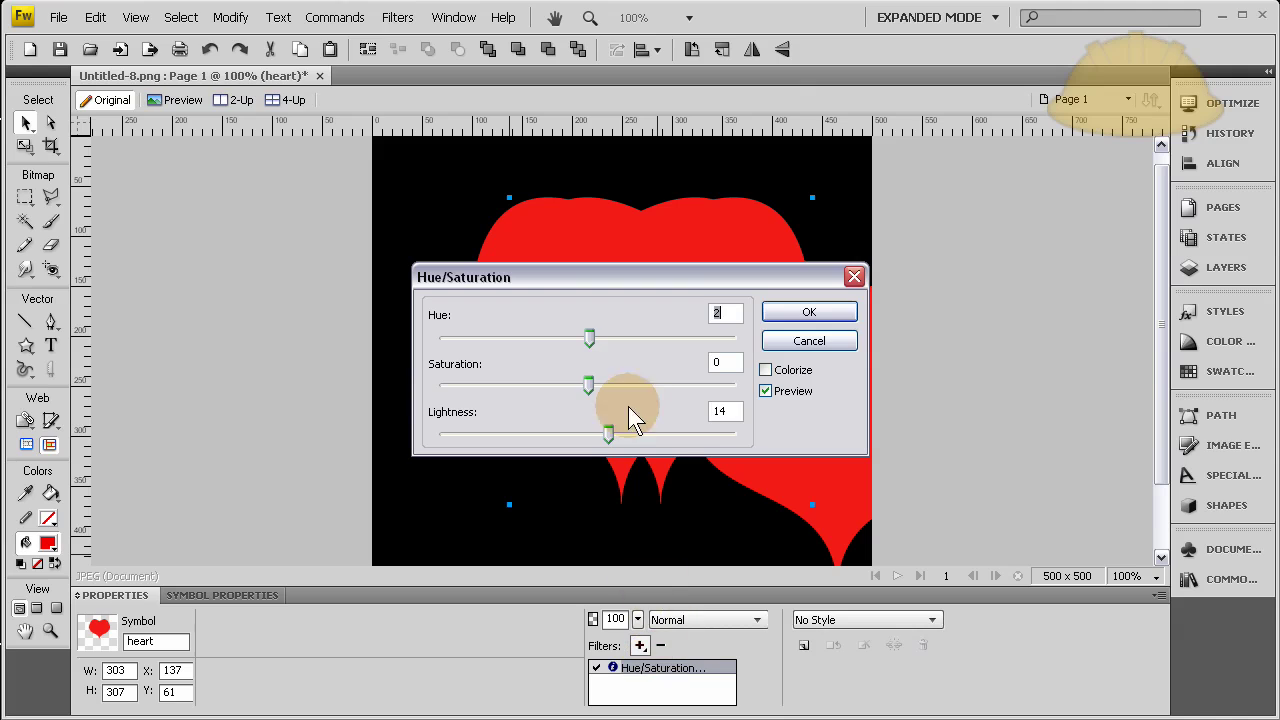
drag(627, 283, 790, 507)
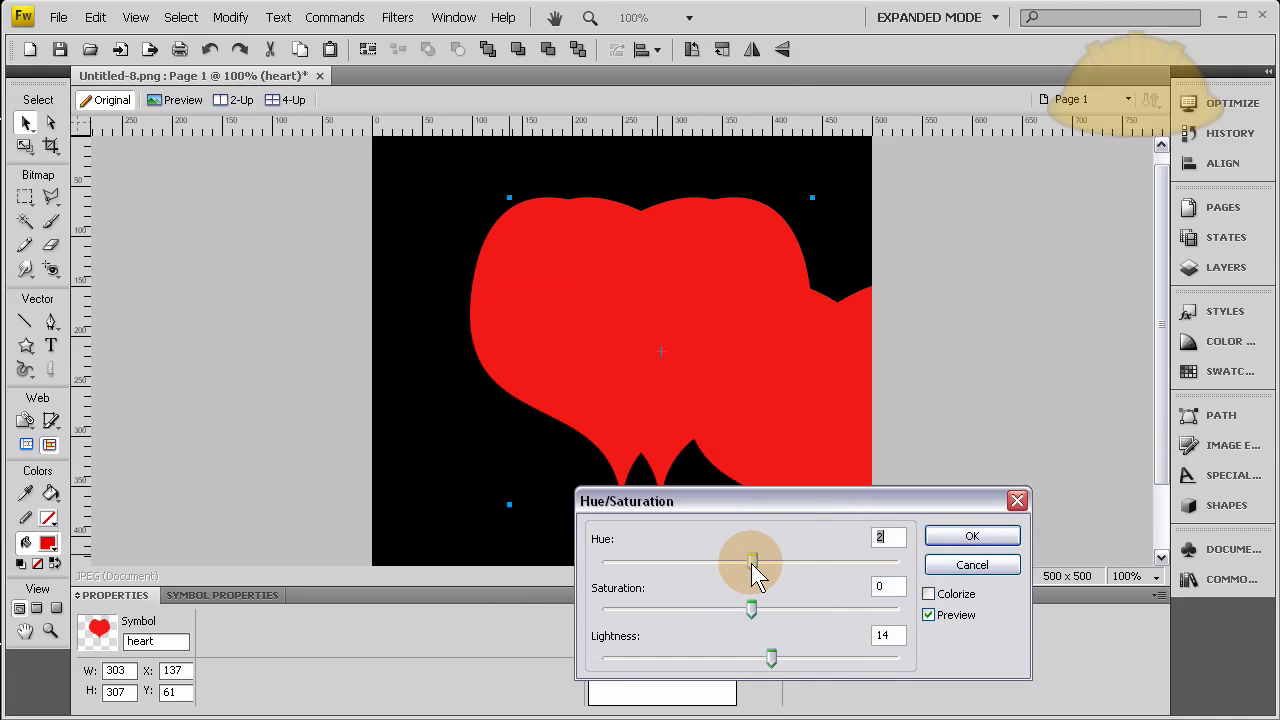
drag(751, 563, 605, 566)
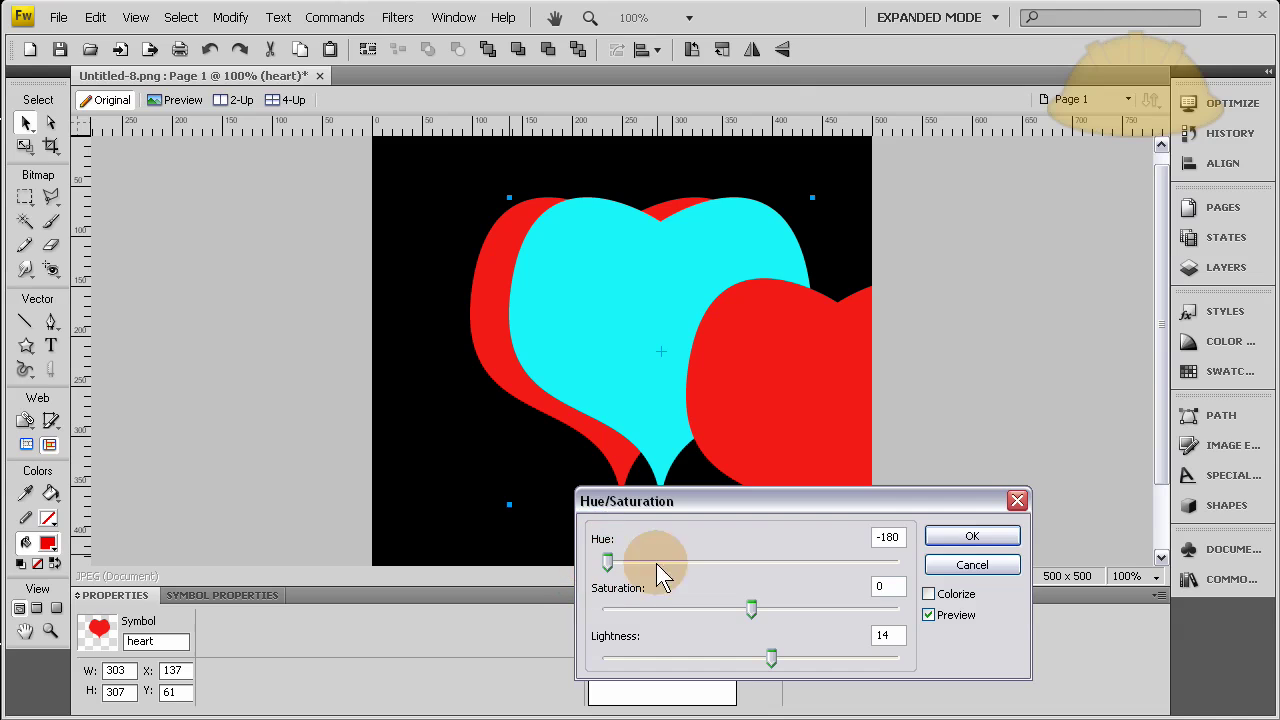
click(972, 538)
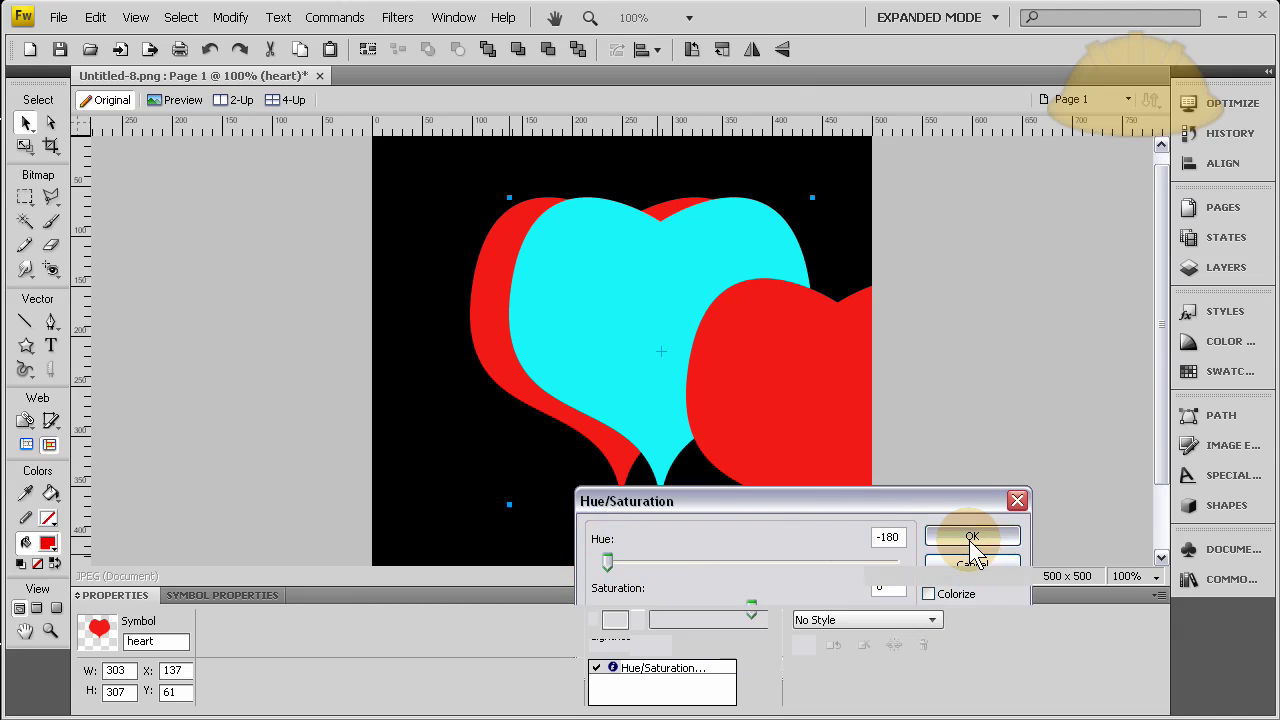
- Scale the cyan heart smaller and move it up inside the red heart
click(25, 147)
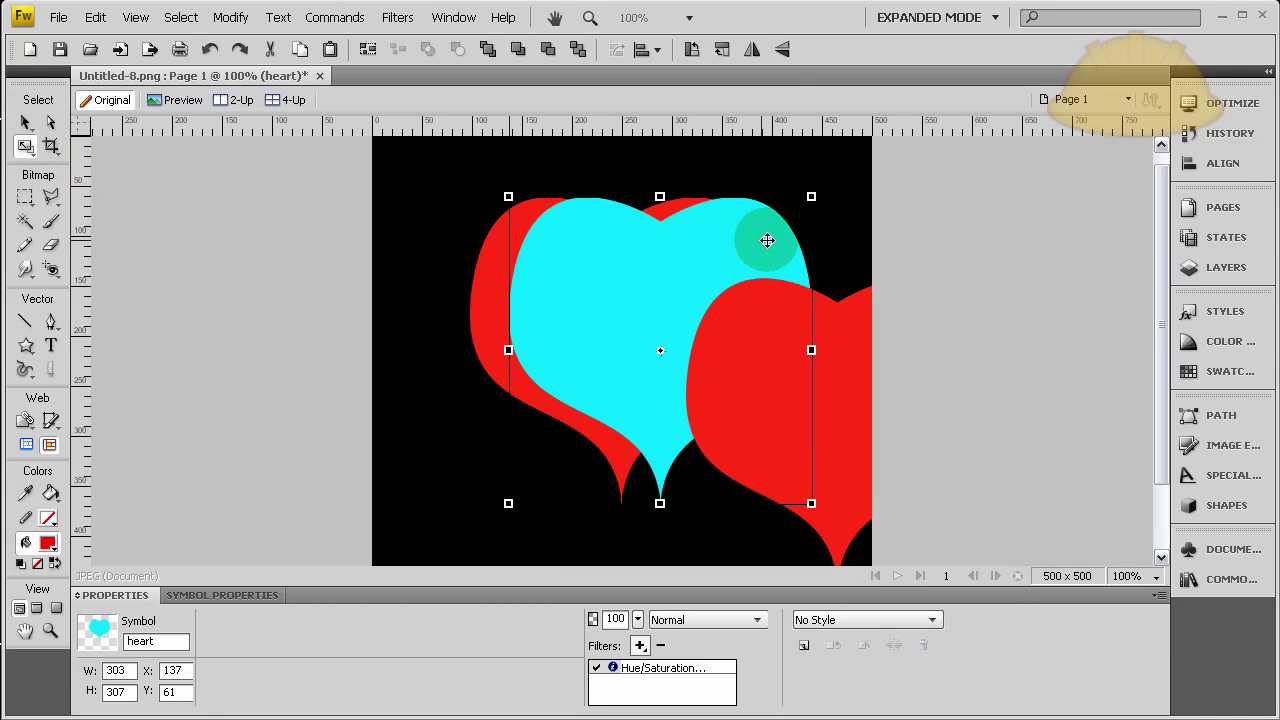
mouse_move(811, 197)
mouse_down()
mouse_move(694, 315)
mouse_move(722, 288)
mouse_up()
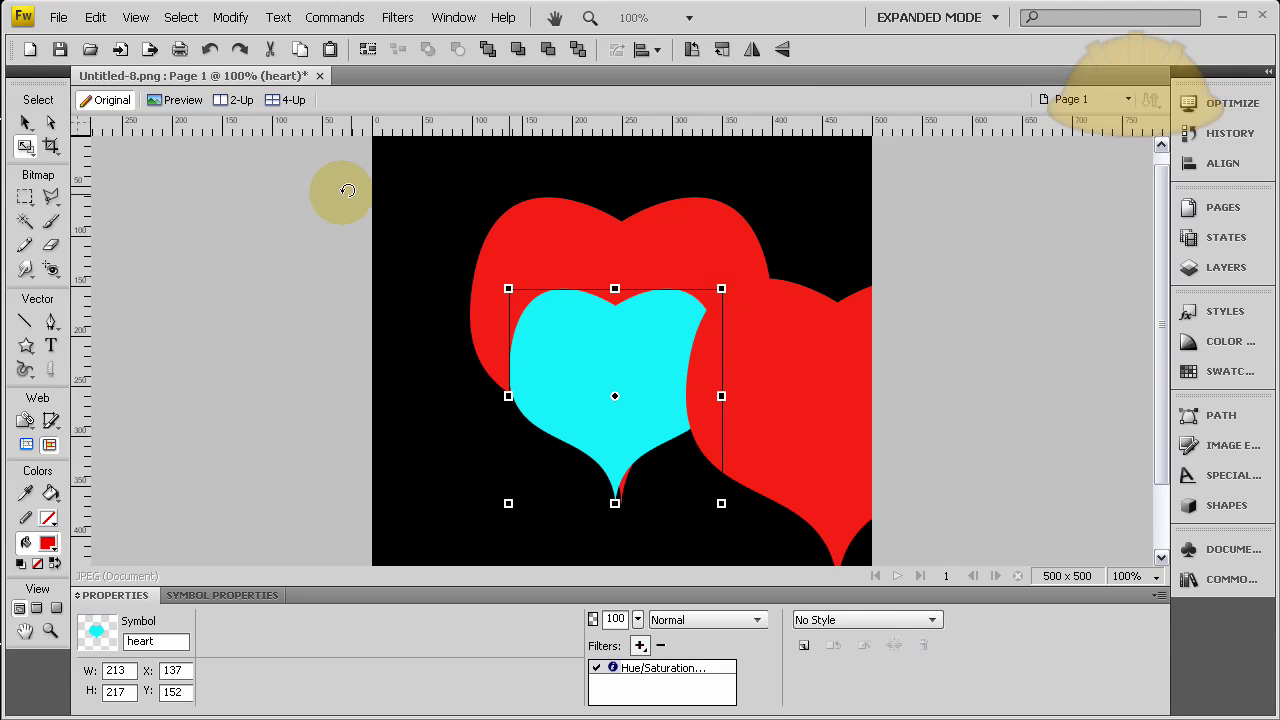
click(25, 122)
drag(571, 363, 578, 302)
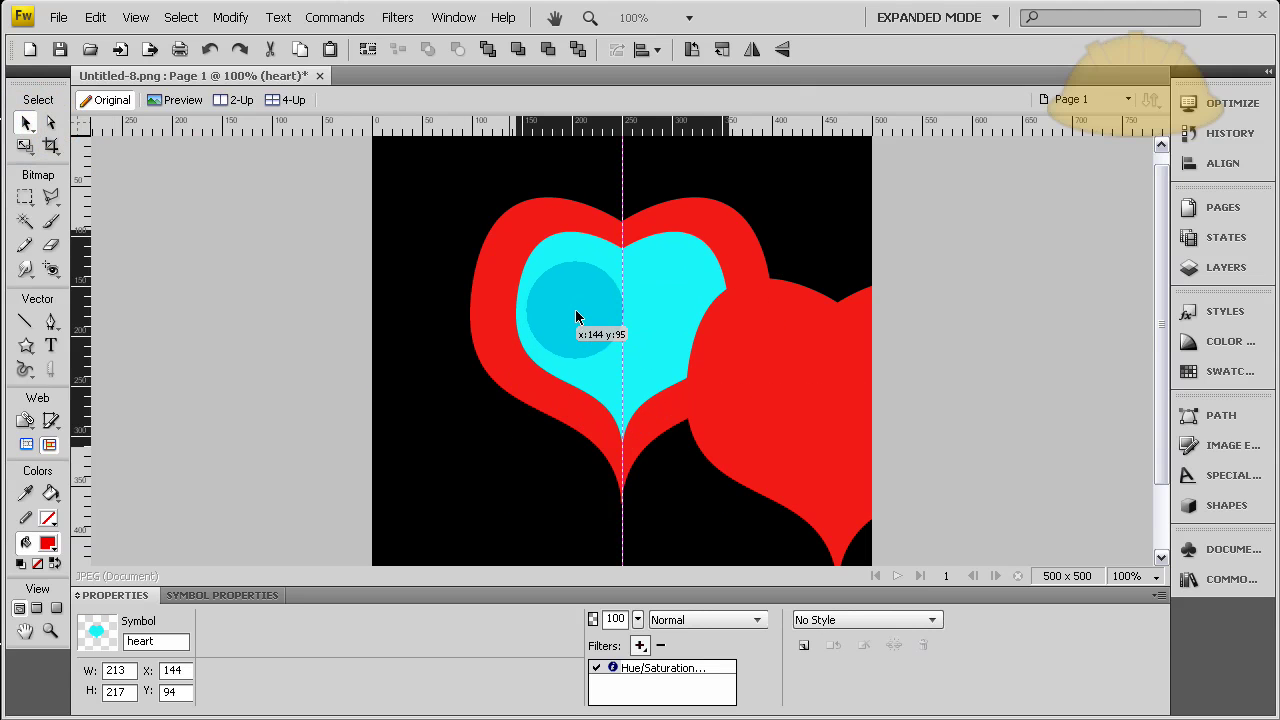
- Stack both red heart copies exactly over the cyan heart so one red heart shows
drag(816, 393, 587, 310)
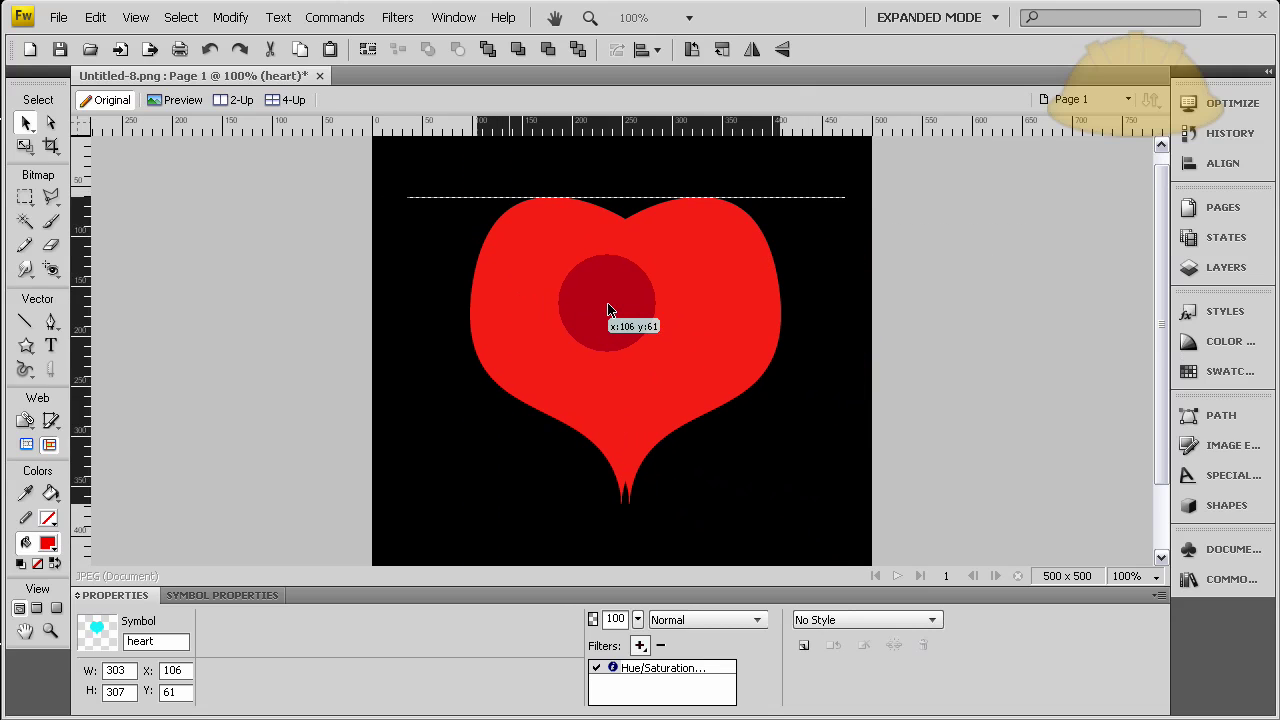
drag(587, 310, 601, 310)
click(920, 294)
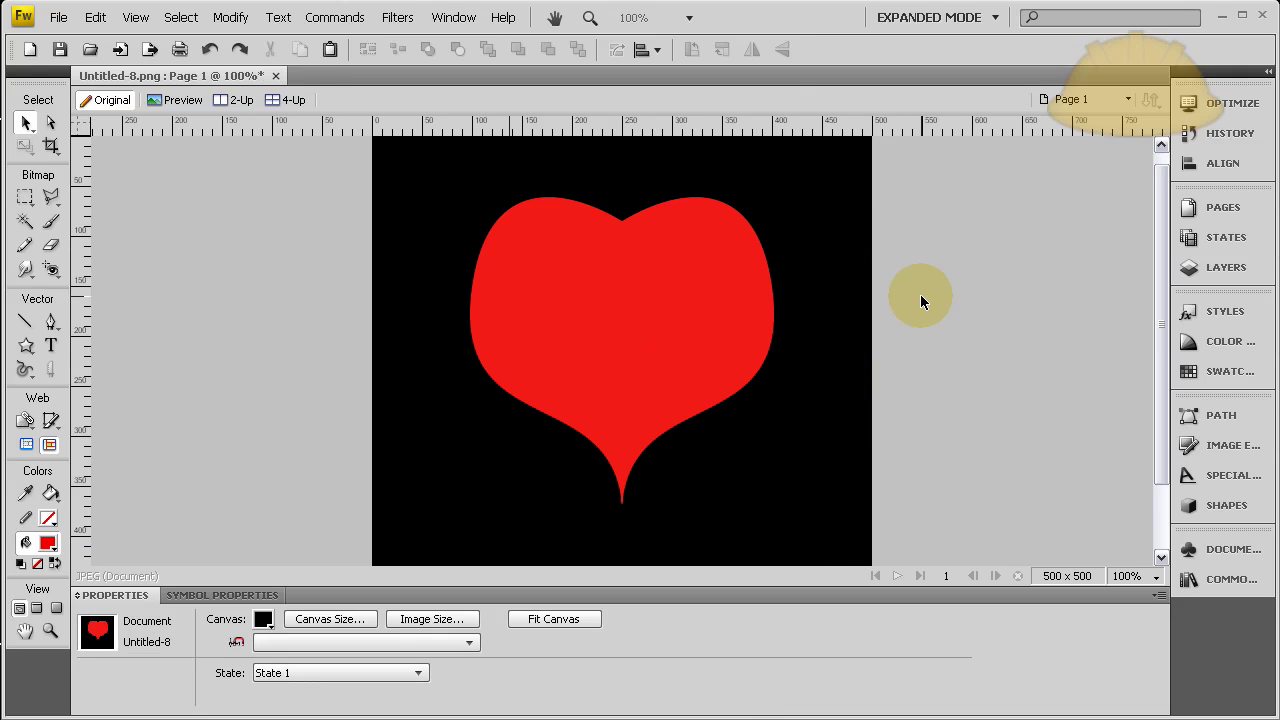
mouse_move(717, 302)
mouse_down()
mouse_move(825, 300)
mouse_move(732, 312)
mouse_up()
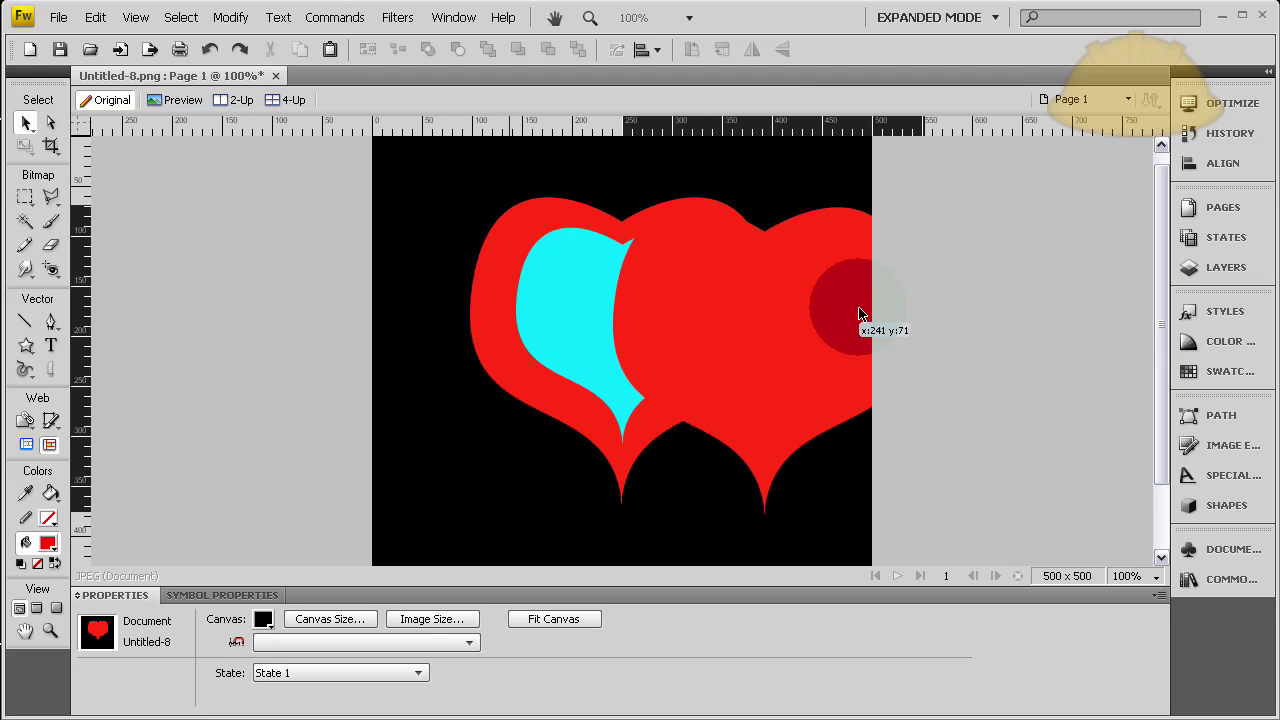
mouse_move(732, 312)
mouse_down()
mouse_move(458, 327)
mouse_move(916, 335)
mouse_move(712, 301)
mouse_up()
click(966, 273)
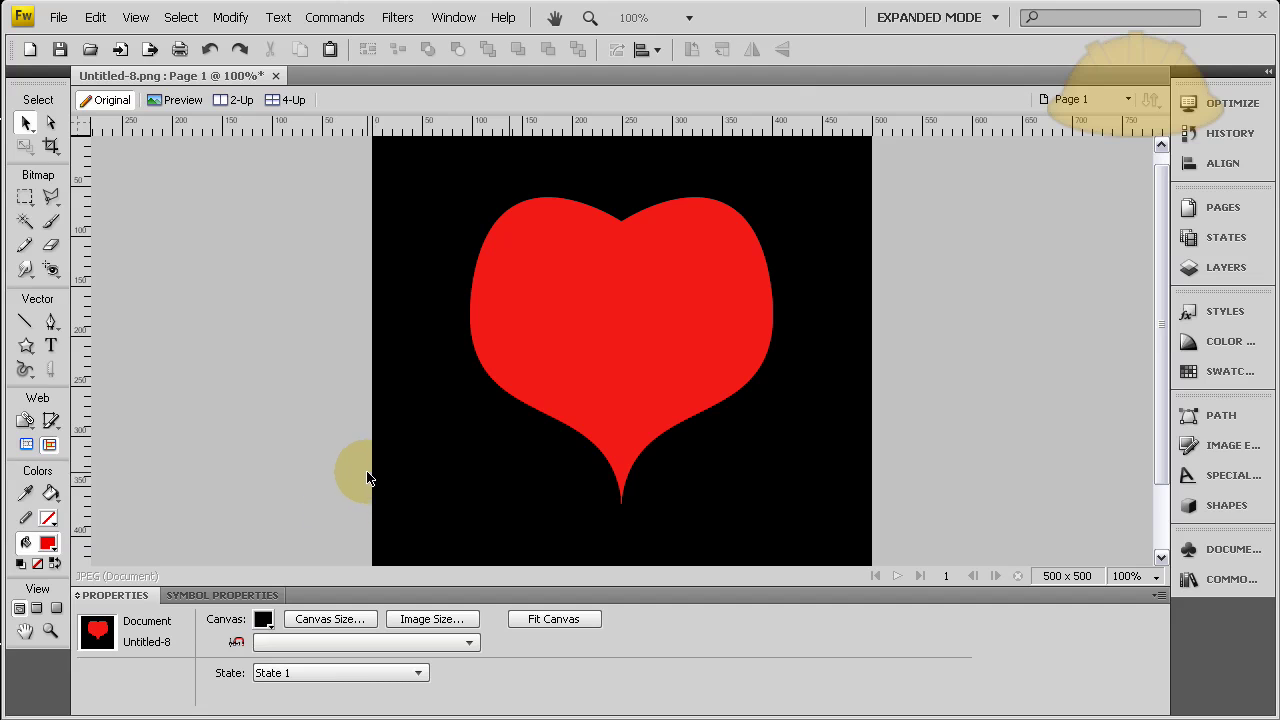
- Tween the three selected heart instances in 21 steps, distributed to separate states
mouse_move(422, 175)
mouse_down()
mouse_move(600, 371)
mouse_move(791, 534)
mouse_up()
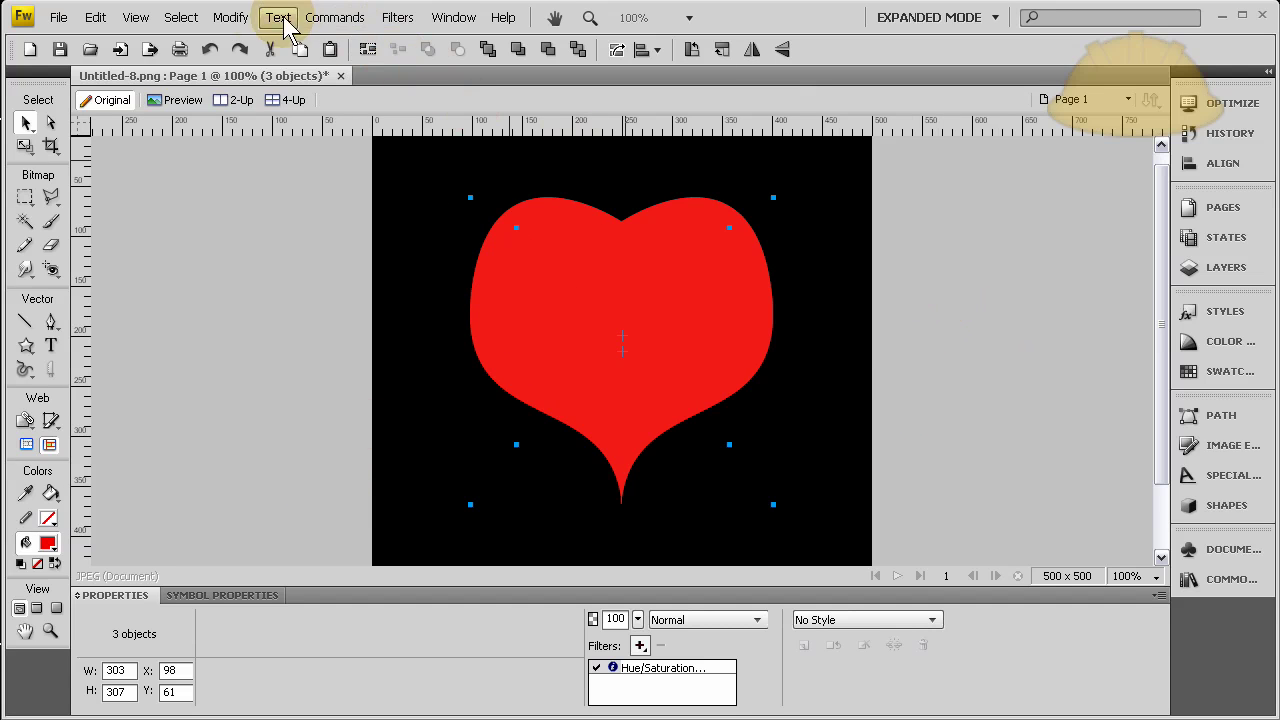
click(230, 17)
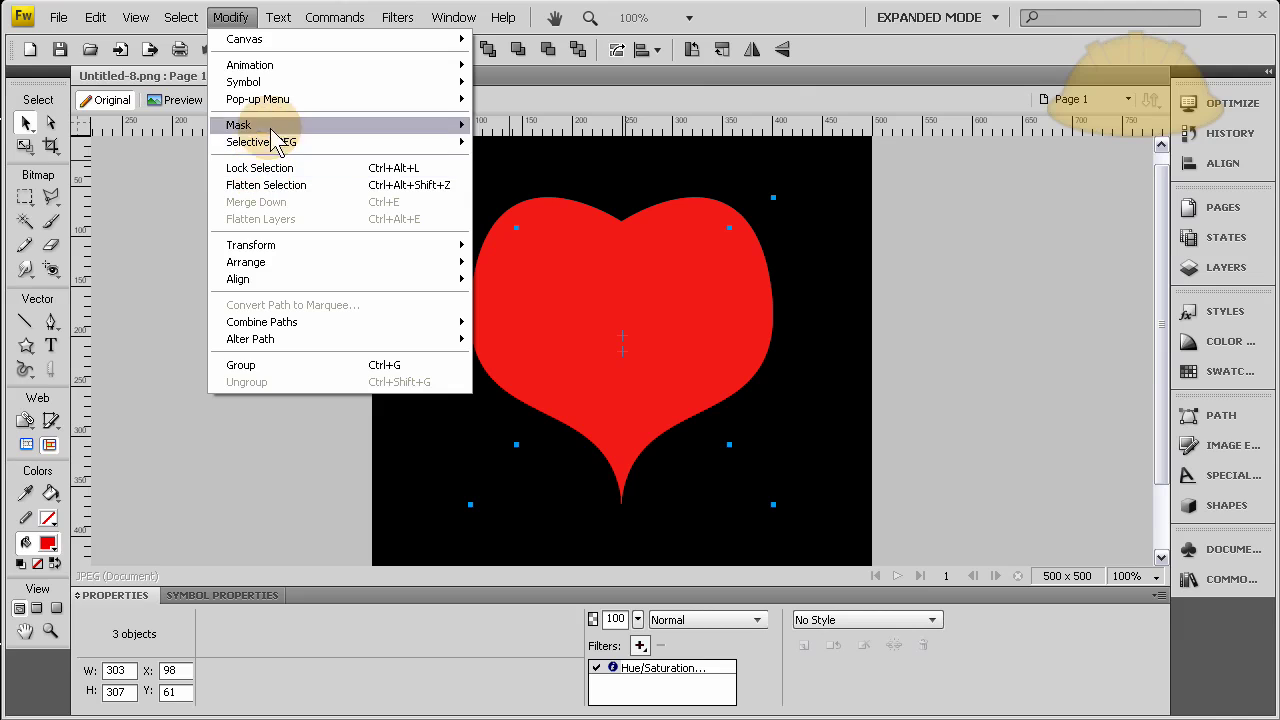
click(282, 82)
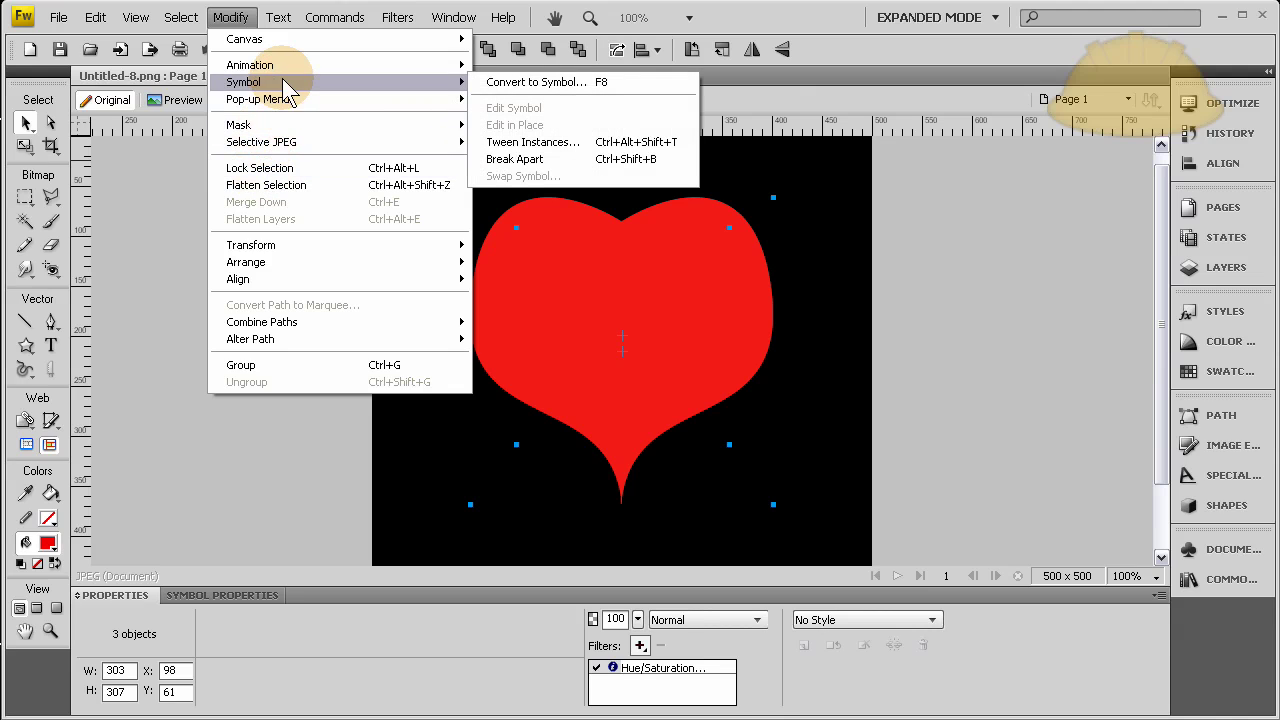
click(548, 150)
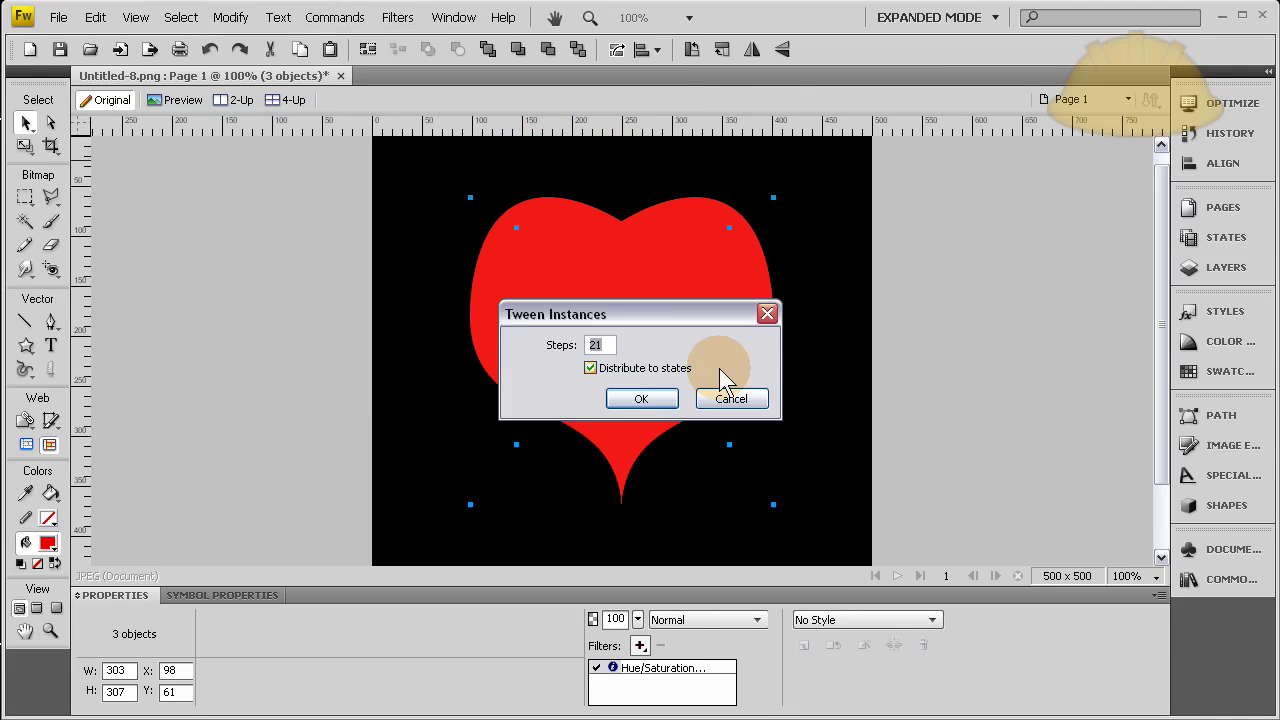
click(602, 344)
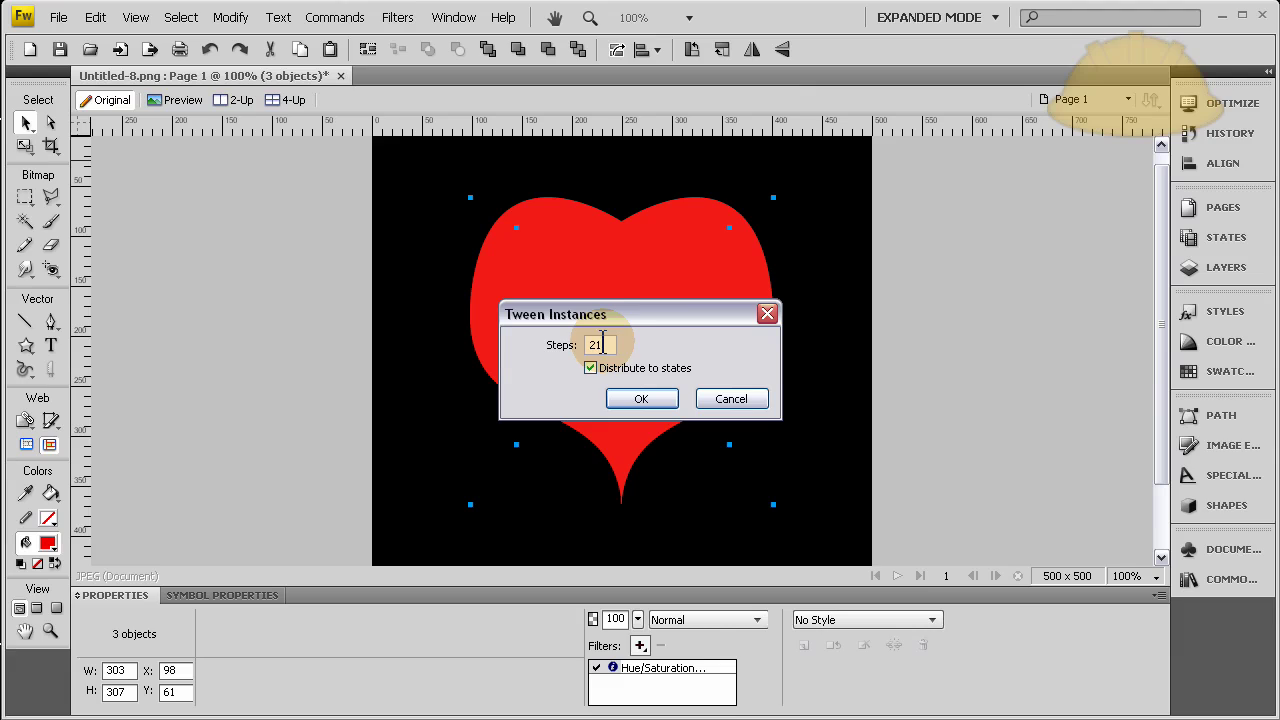
drag(602, 344, 523, 366)
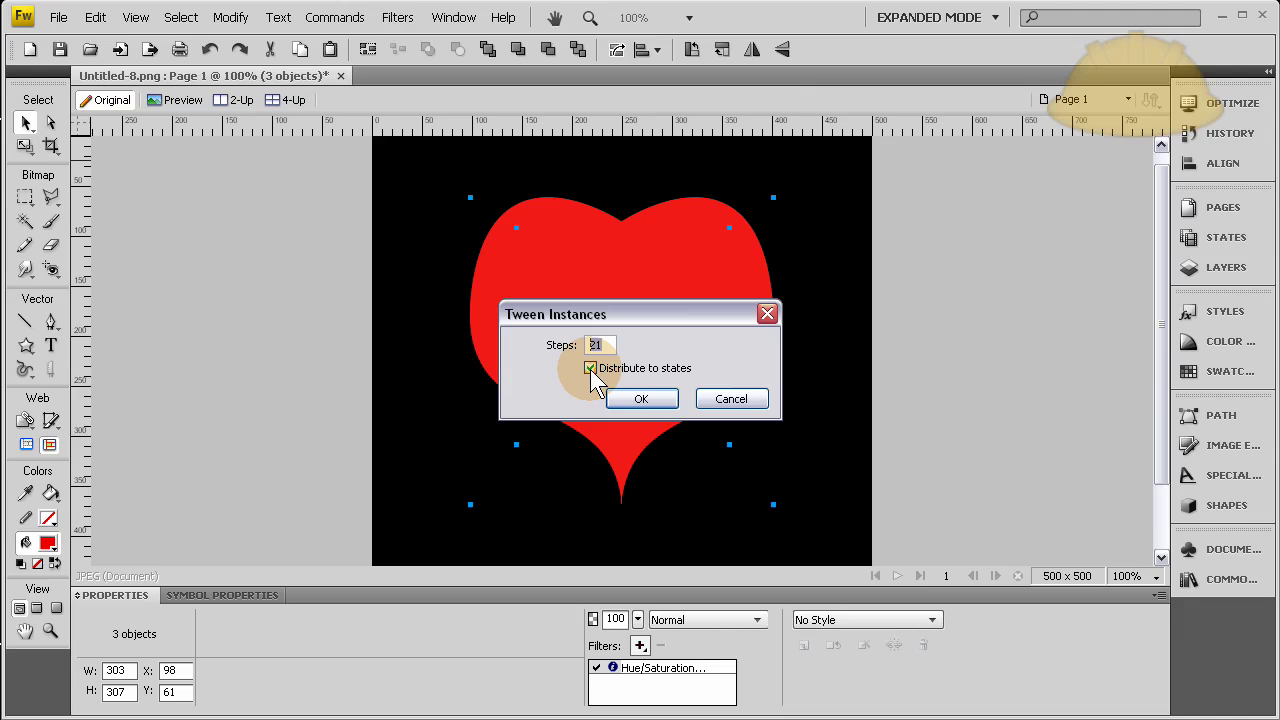
click(651, 401)
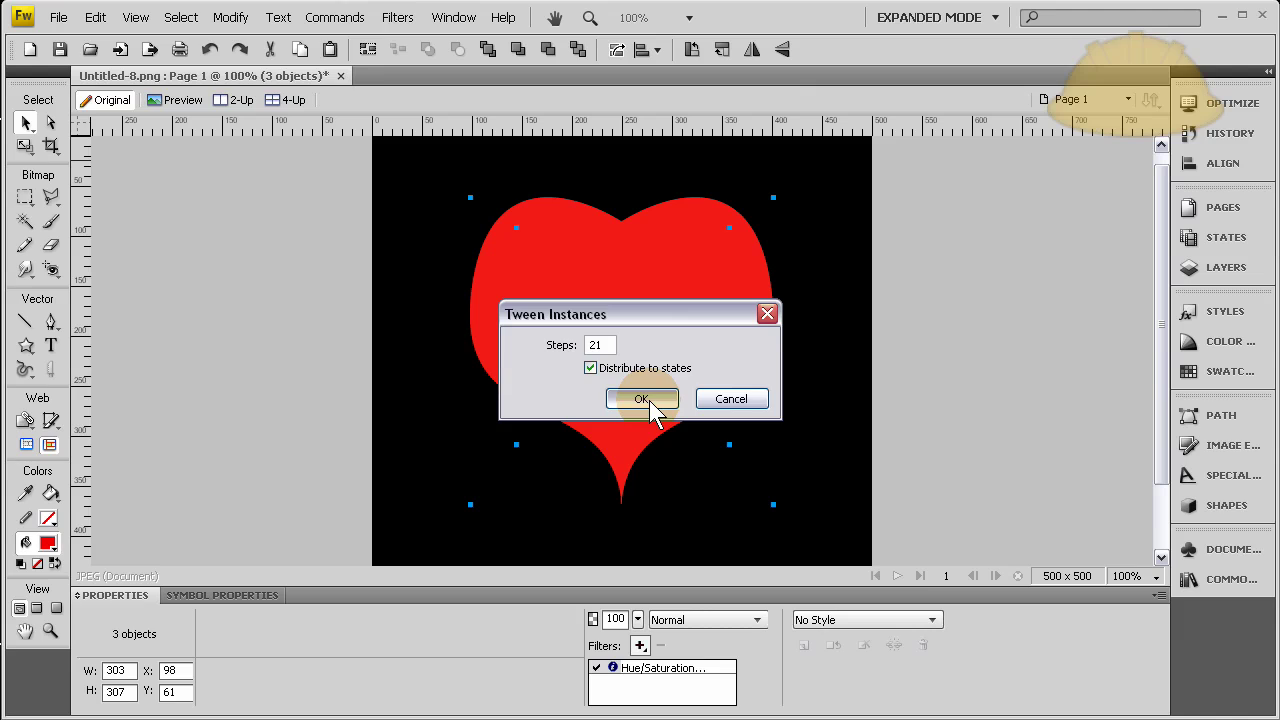
- Check the new tweened states, then play the animation and stop at purple State 11
click(1238, 244)
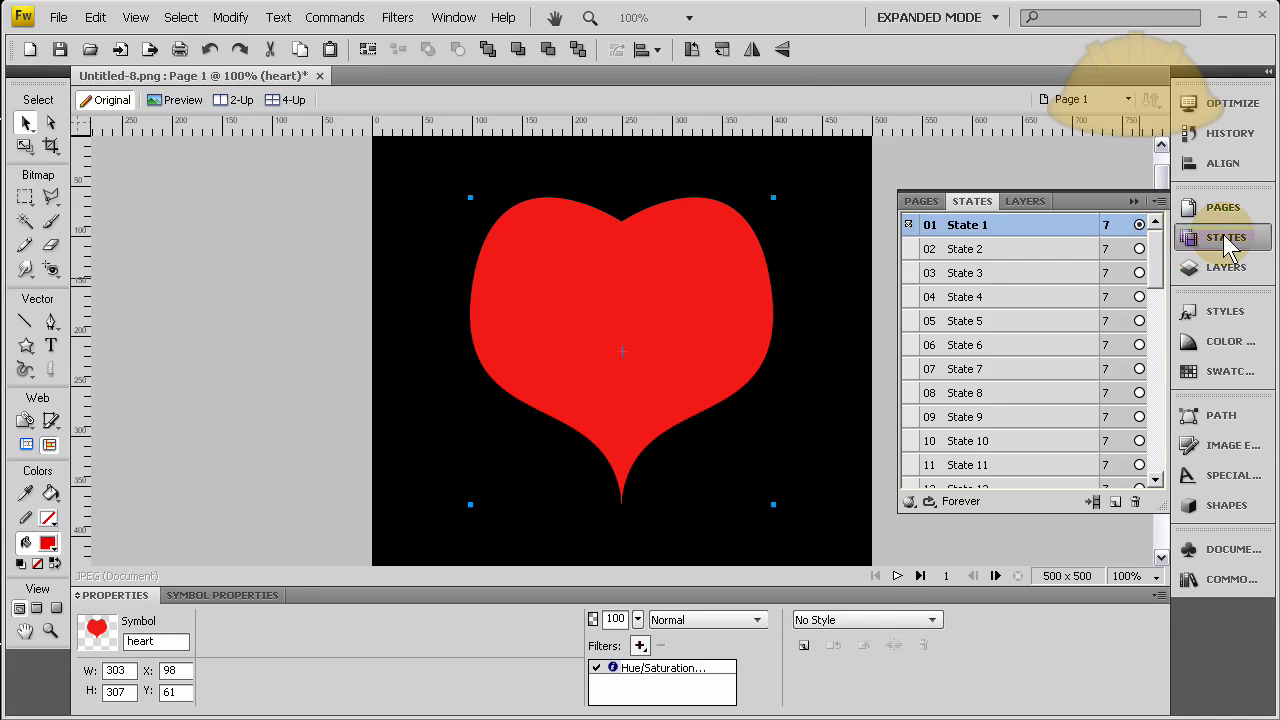
mouse_move(1155, 248)
mouse_down()
mouse_move(1155, 425)
mouse_move(1155, 230)
mouse_up()
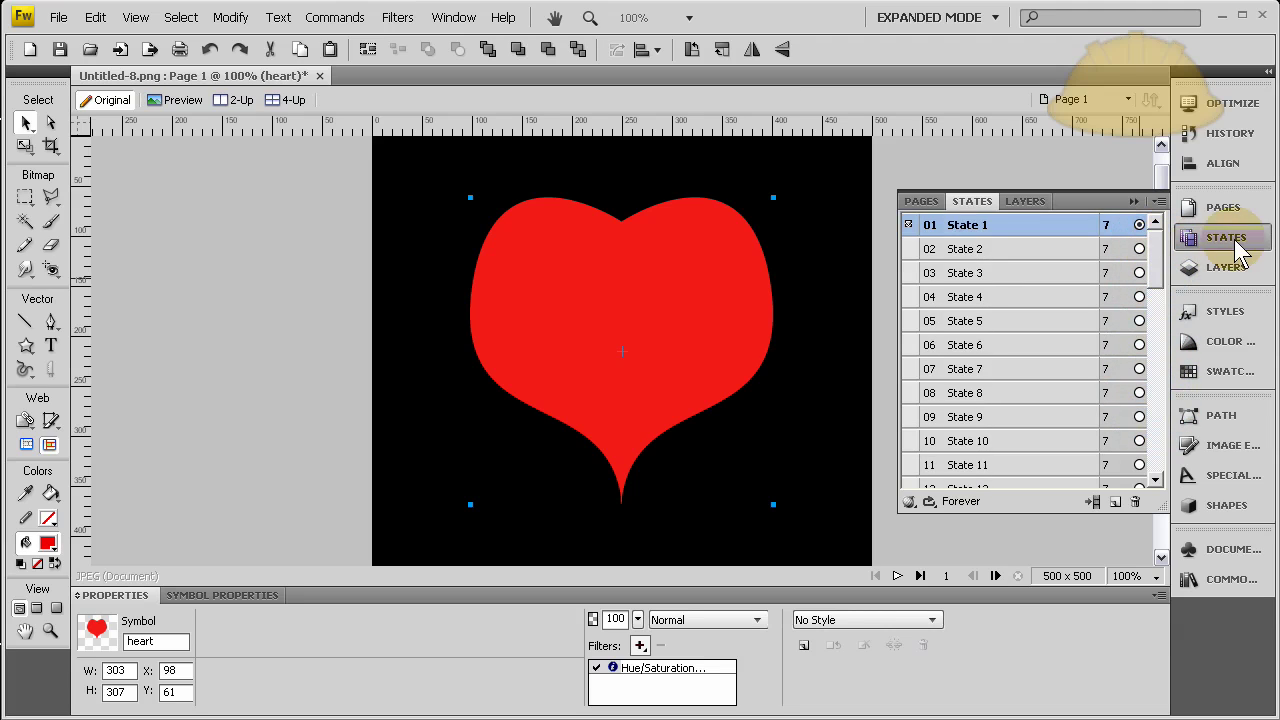
click(1074, 194)
click(898, 576)
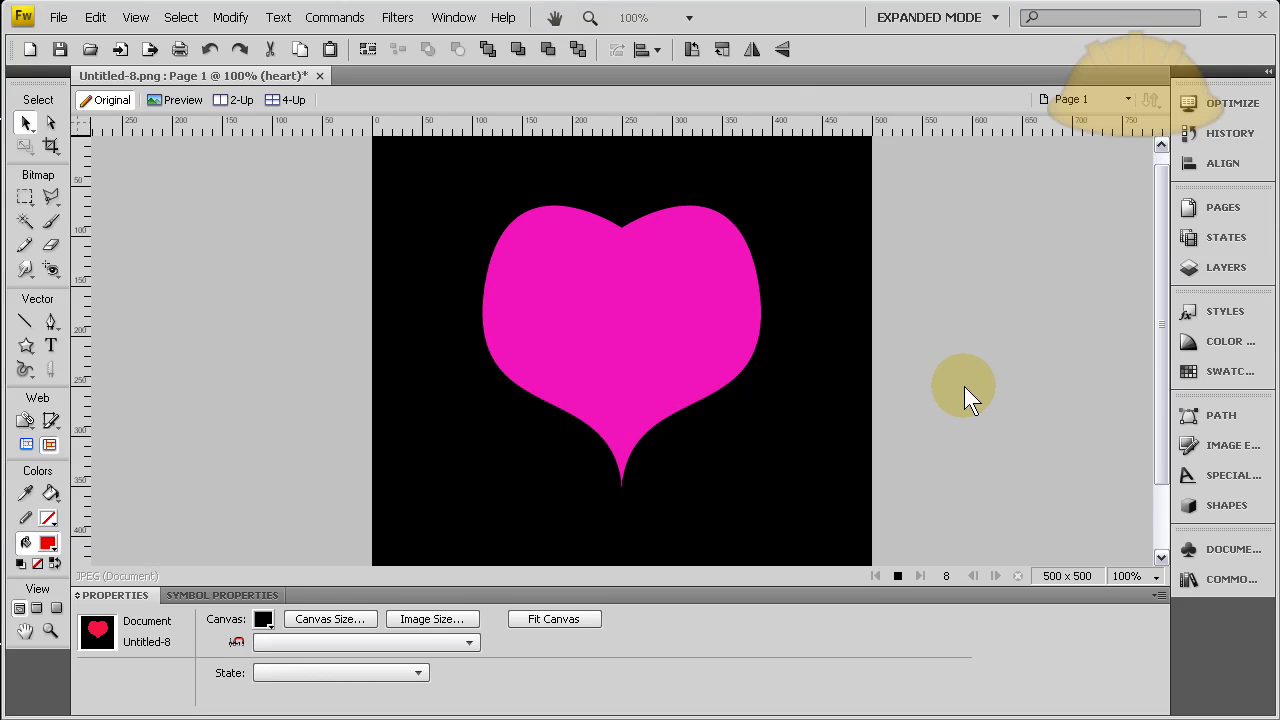
click(1003, 482)
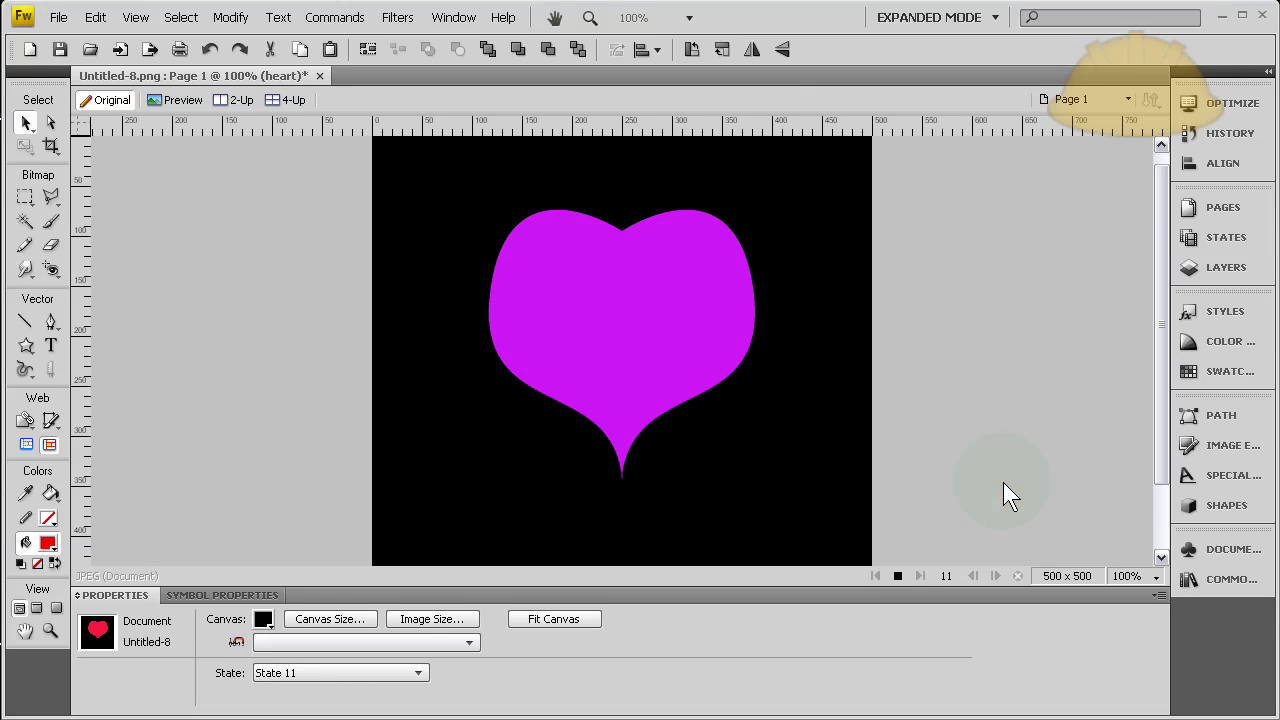
- Select States 1 through 45 and set their frame delay to 1/100 second
click(1223, 243)
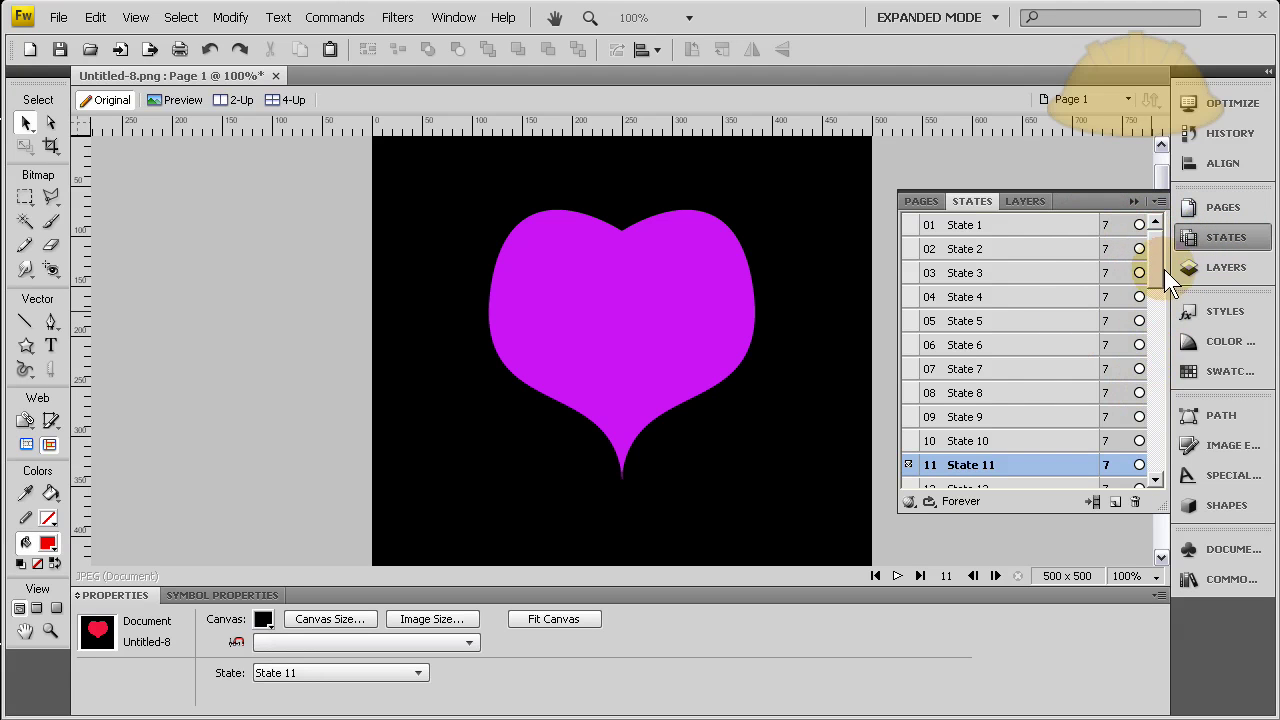
click(1075, 226)
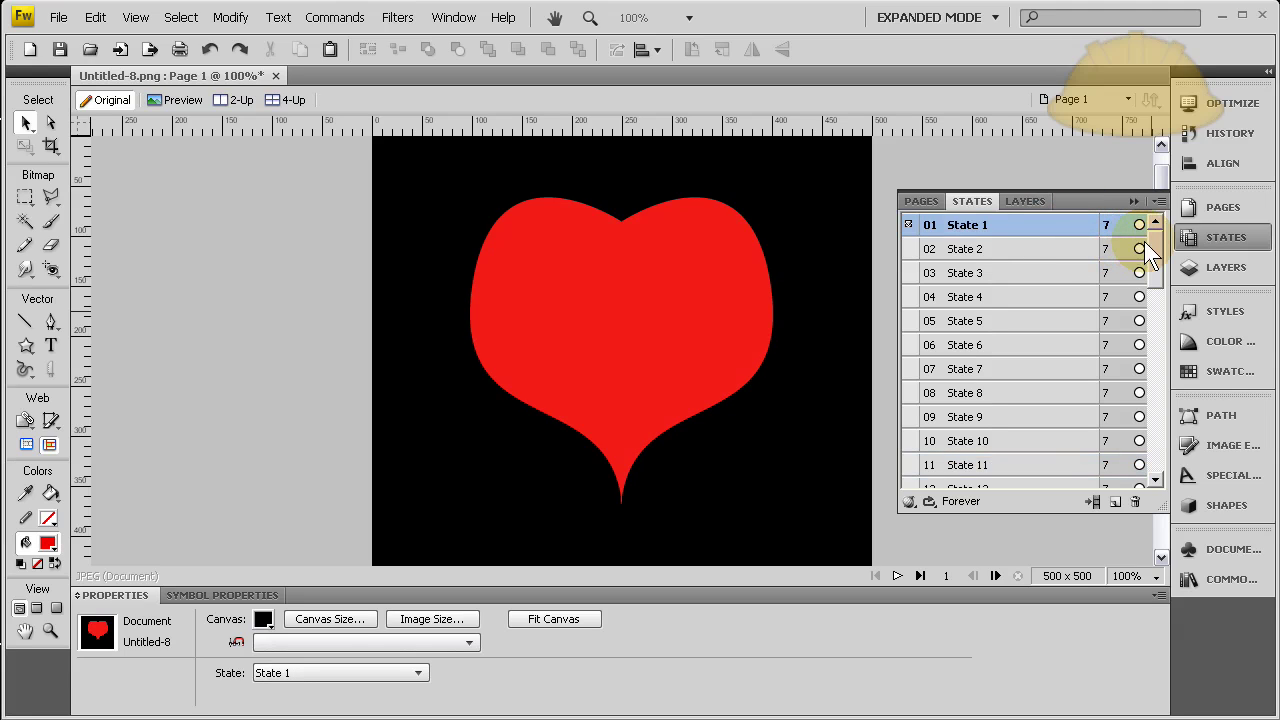
drag(1155, 242, 1151, 441)
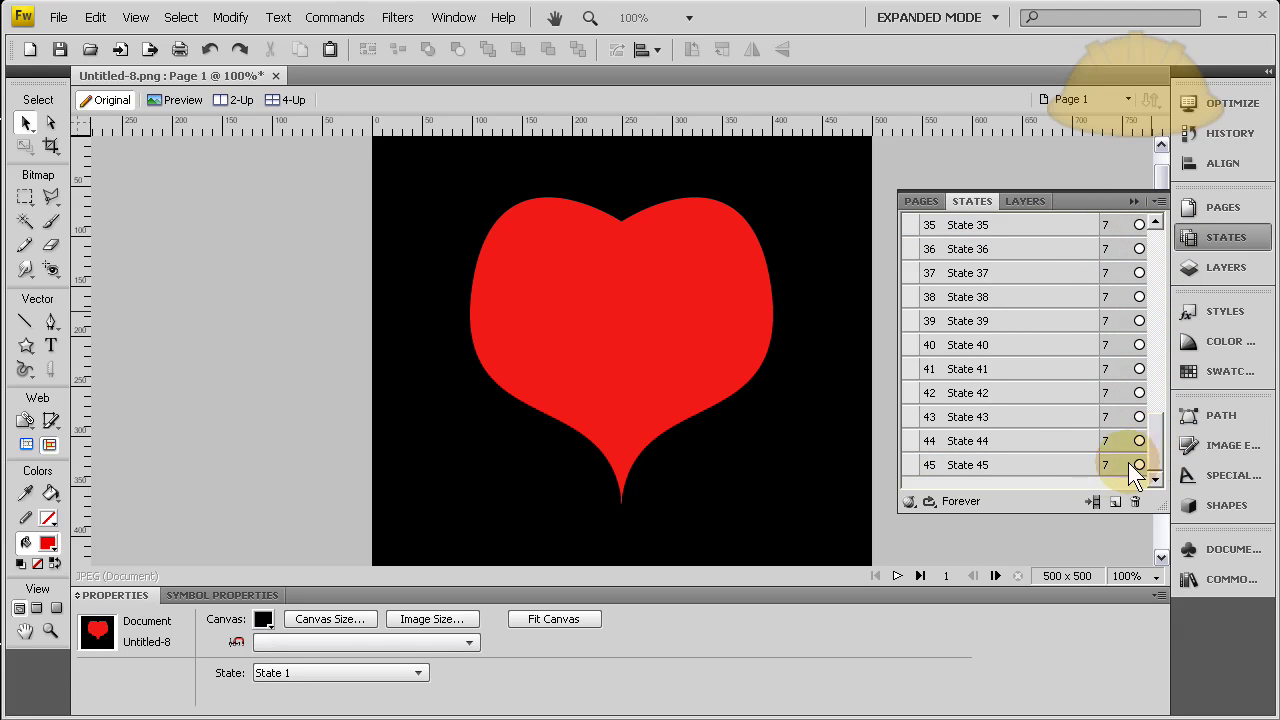
shift+click(1010, 471)
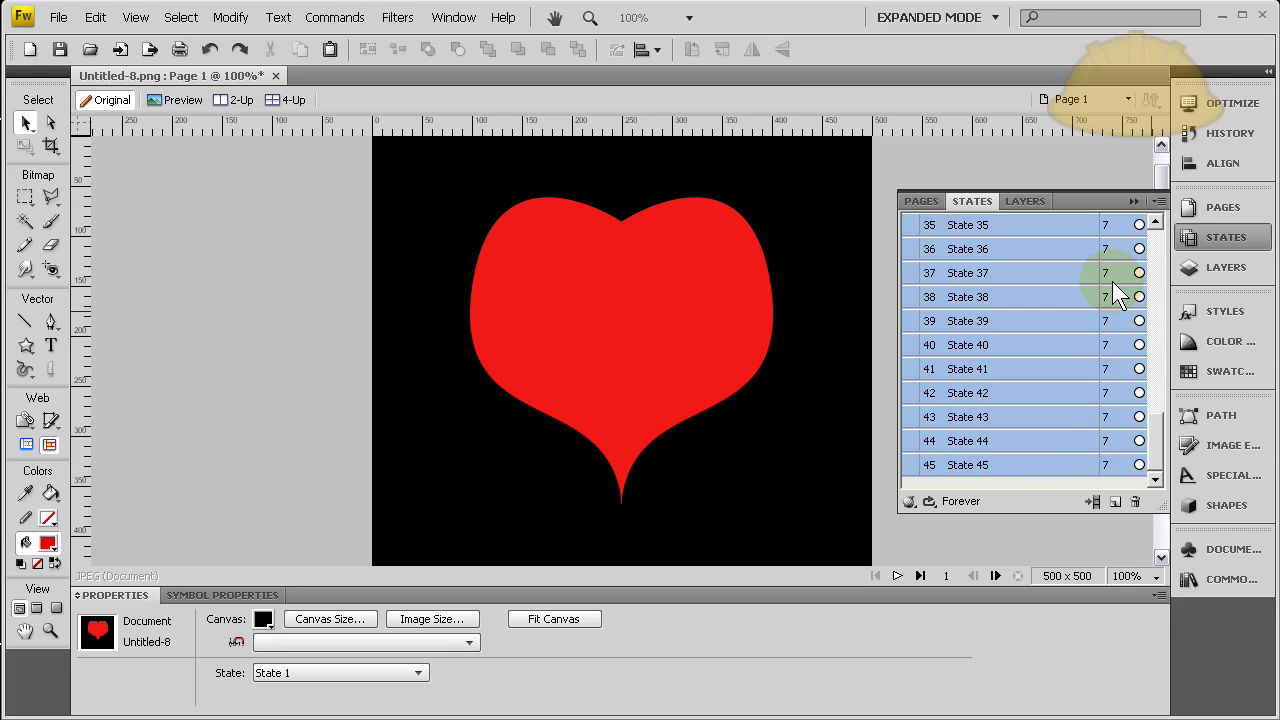
double_click(1110, 466)
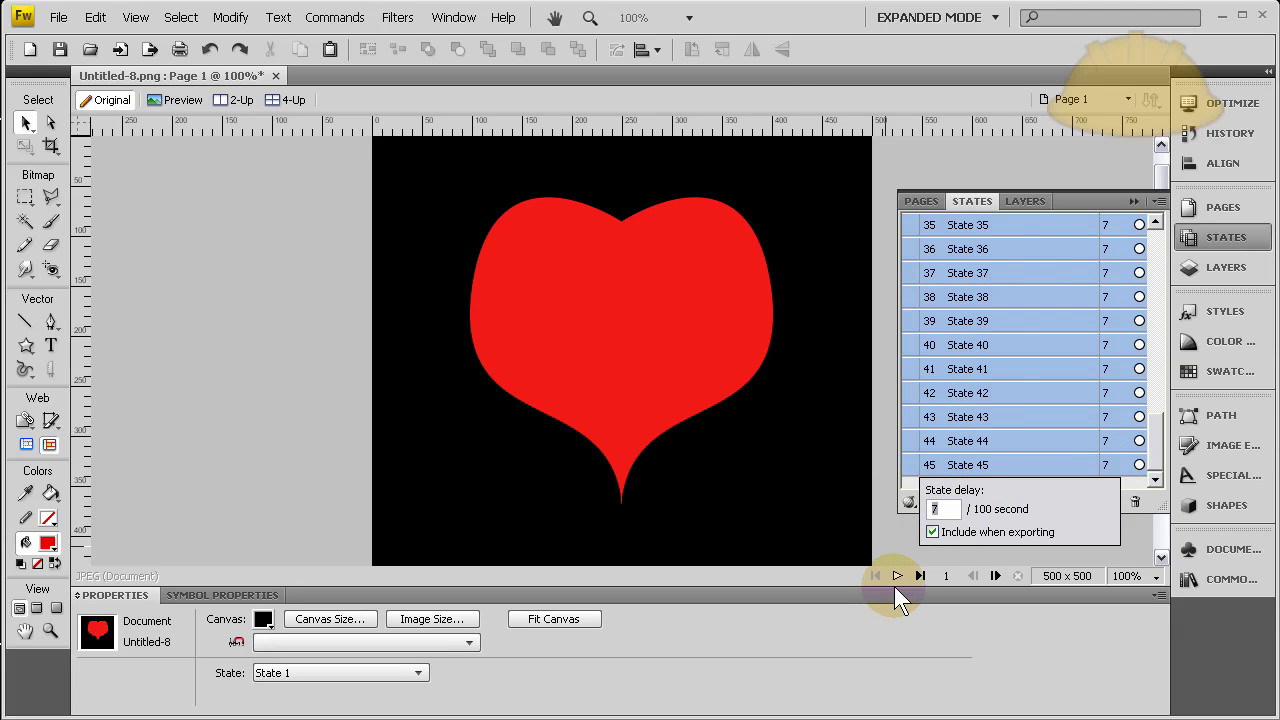
text(1)
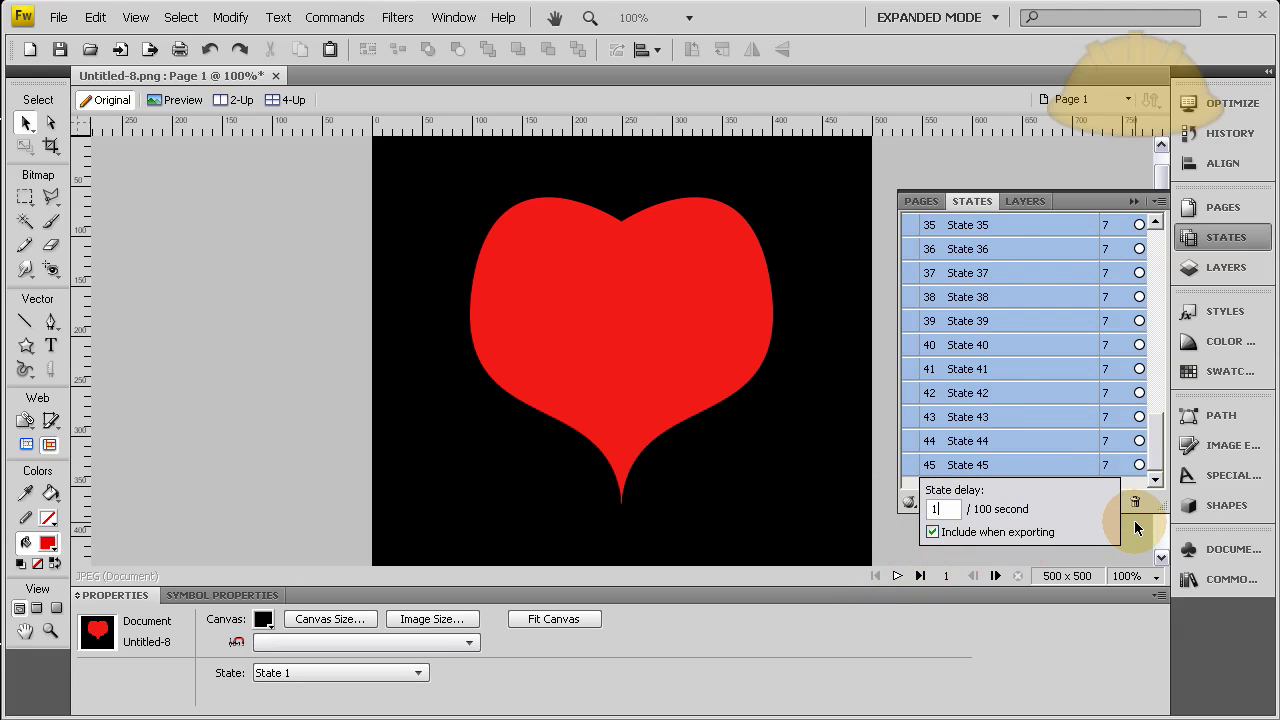
click(1128, 526)
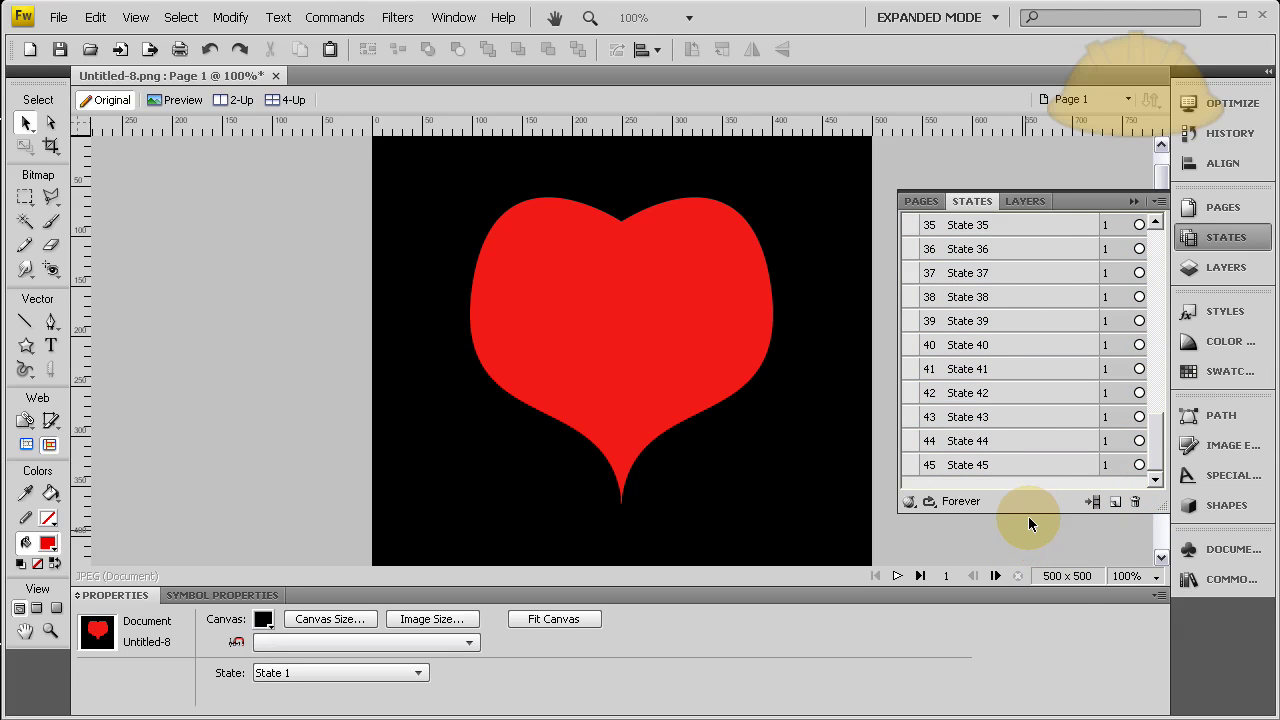
- Play the heart animation with the new 1/100 second state delay
click(1217, 236)
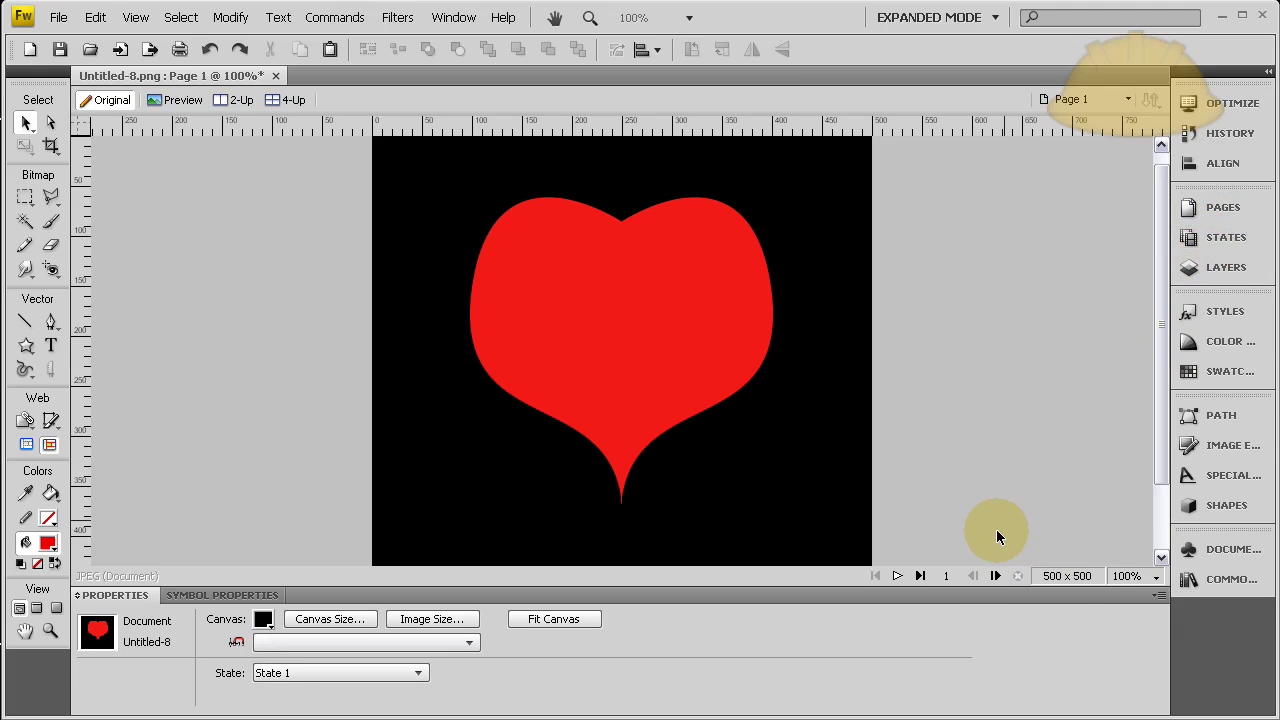
click(898, 576)
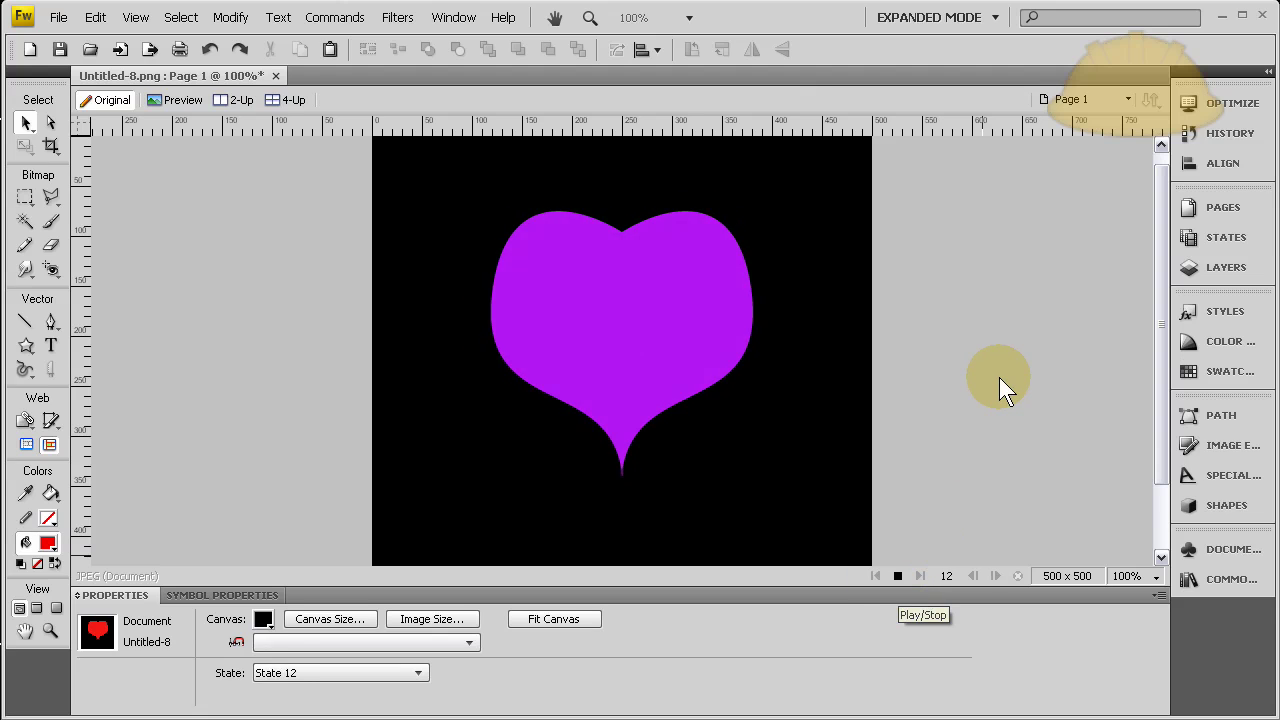